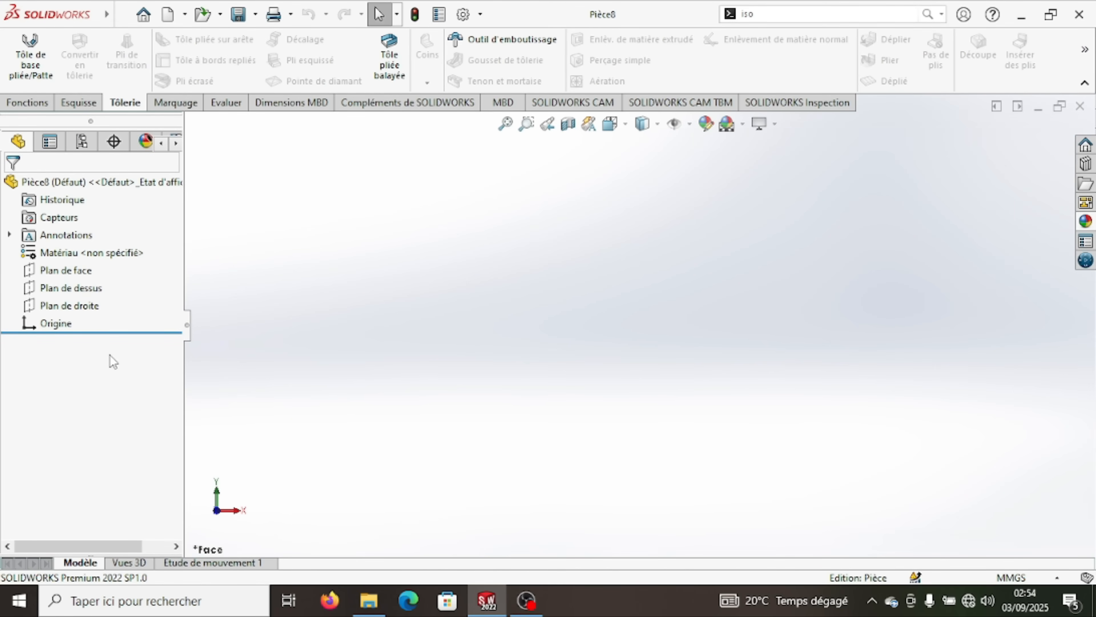
# - On the front plane, sketch a horizontal line about 35 mm long from the origin, an upward sloping line and a tangent semicircle about 19 mm in radius
pyautogui.click(75, 271)
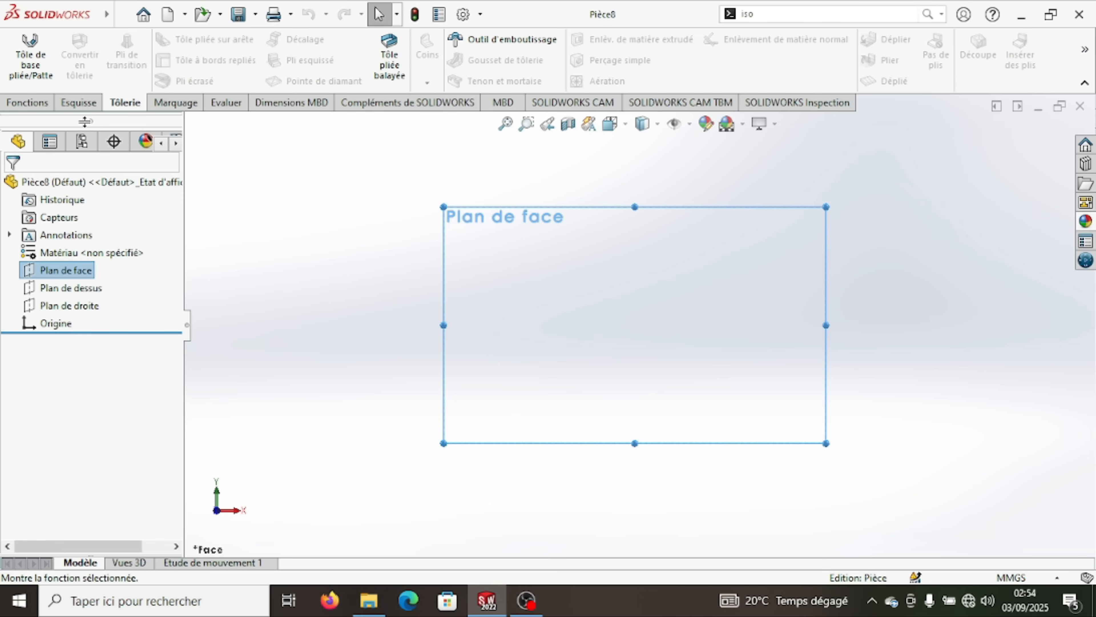
pyautogui.click(79, 102)
pyautogui.click(123, 44)
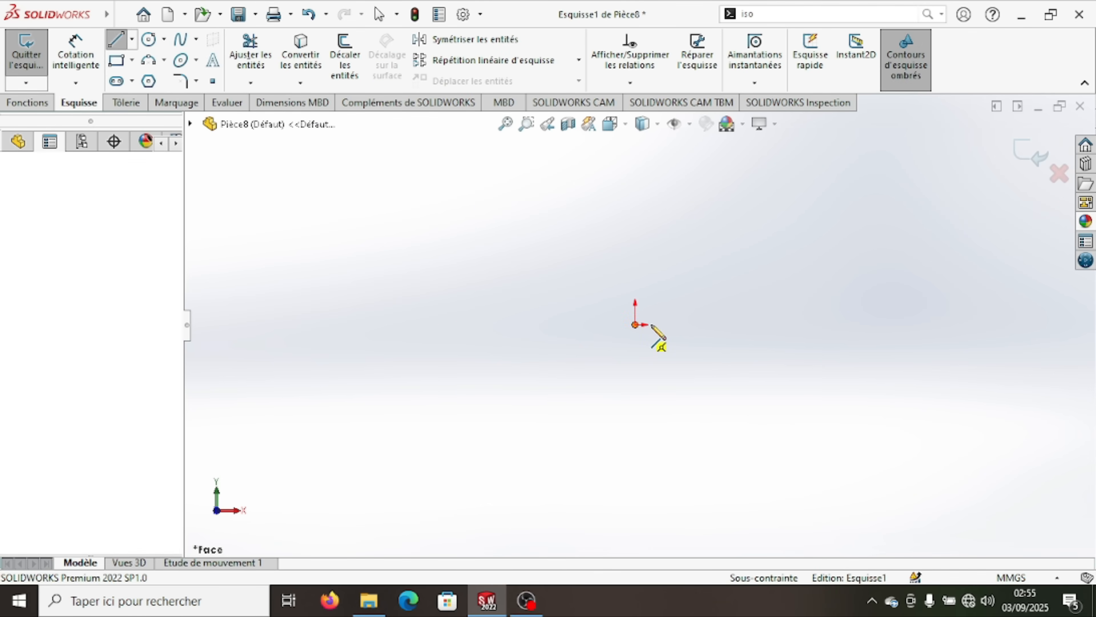
pyautogui.click(634, 324)
pyautogui.click(710, 325)
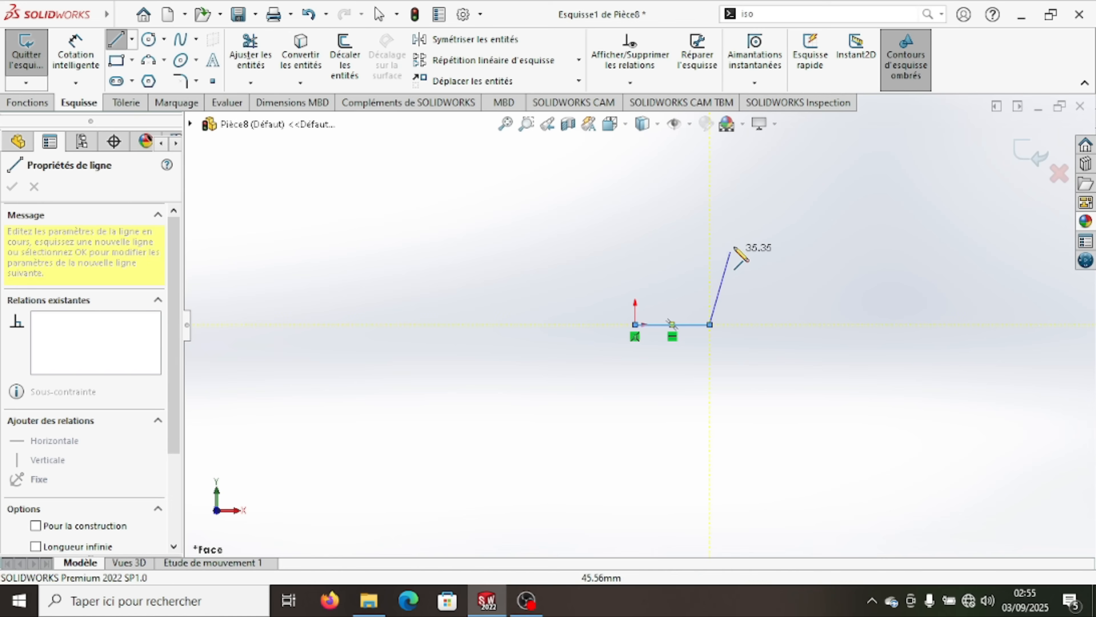
pyautogui.click(782, 210)
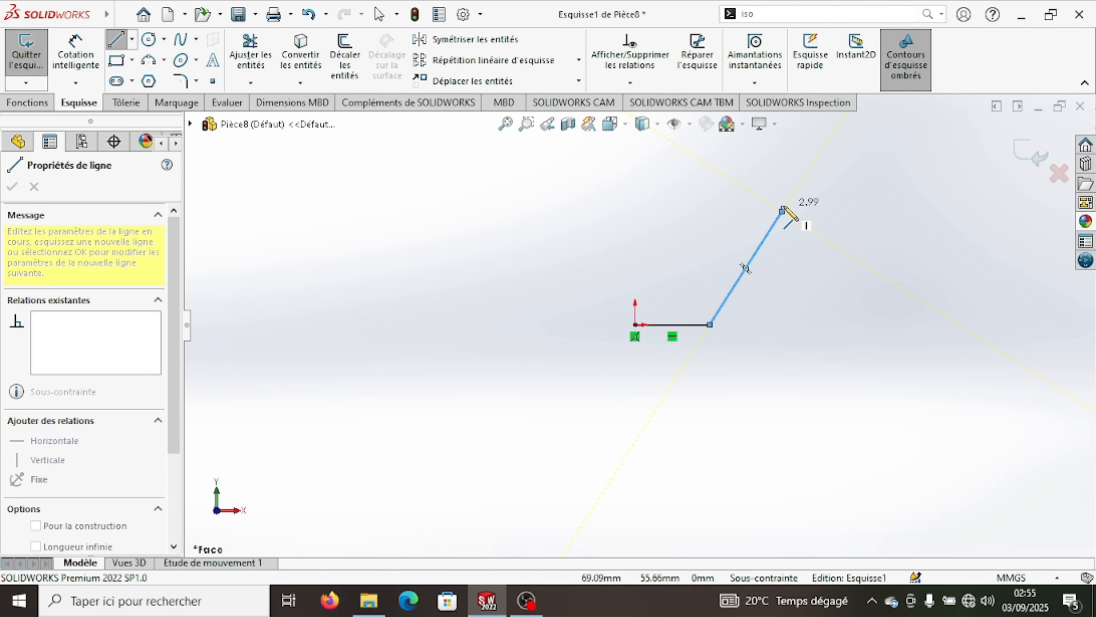
pyautogui.click(782, 210)
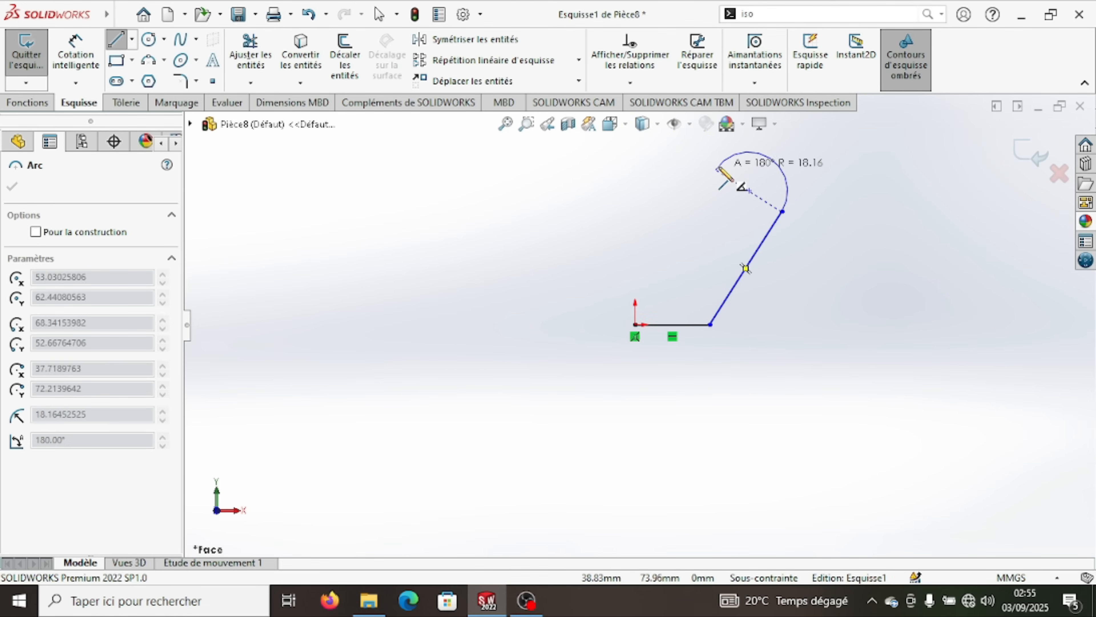
pyautogui.click(714, 167)
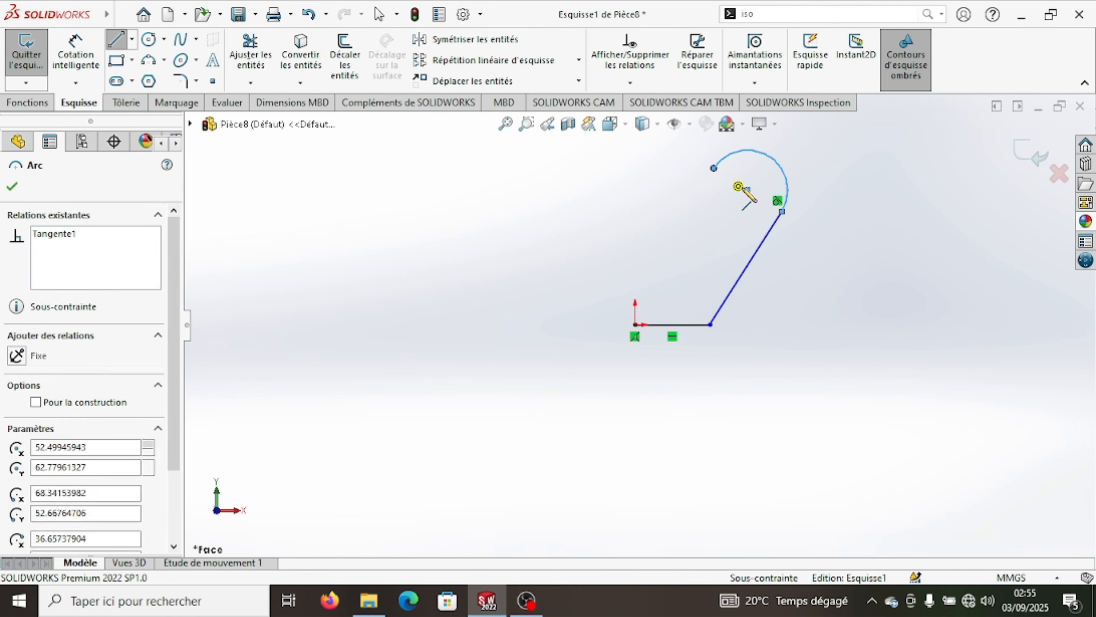
# - Join the arc's two endpoints with a line about 38 mm long and convert that line to construction geometry
pyautogui.click(782, 211)
pyautogui.rightClick(808, 288)
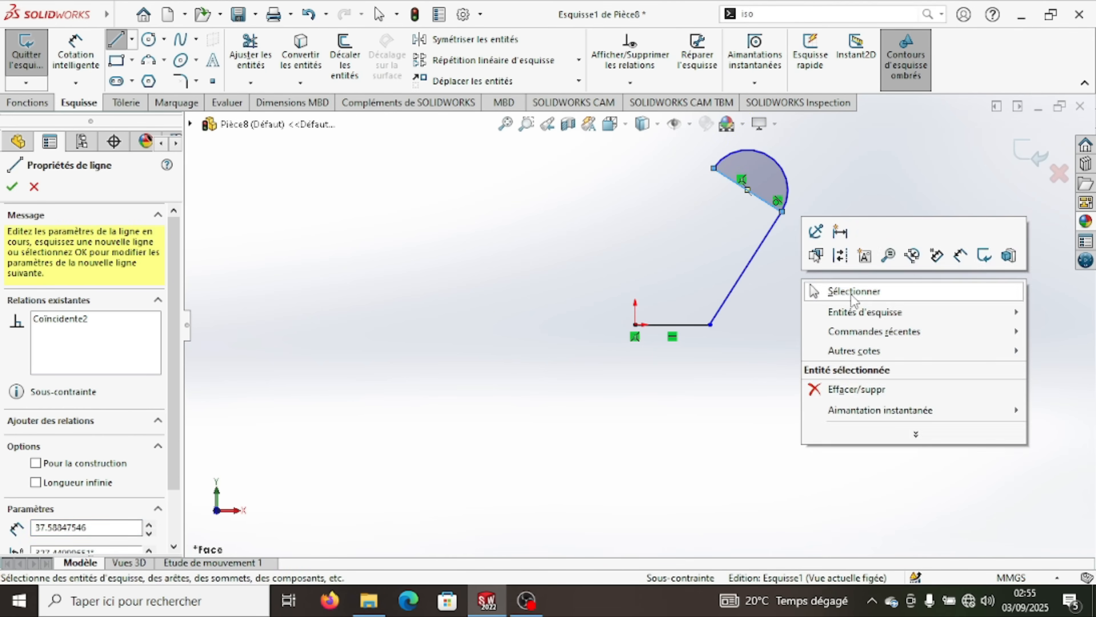
pyautogui.click(851, 294)
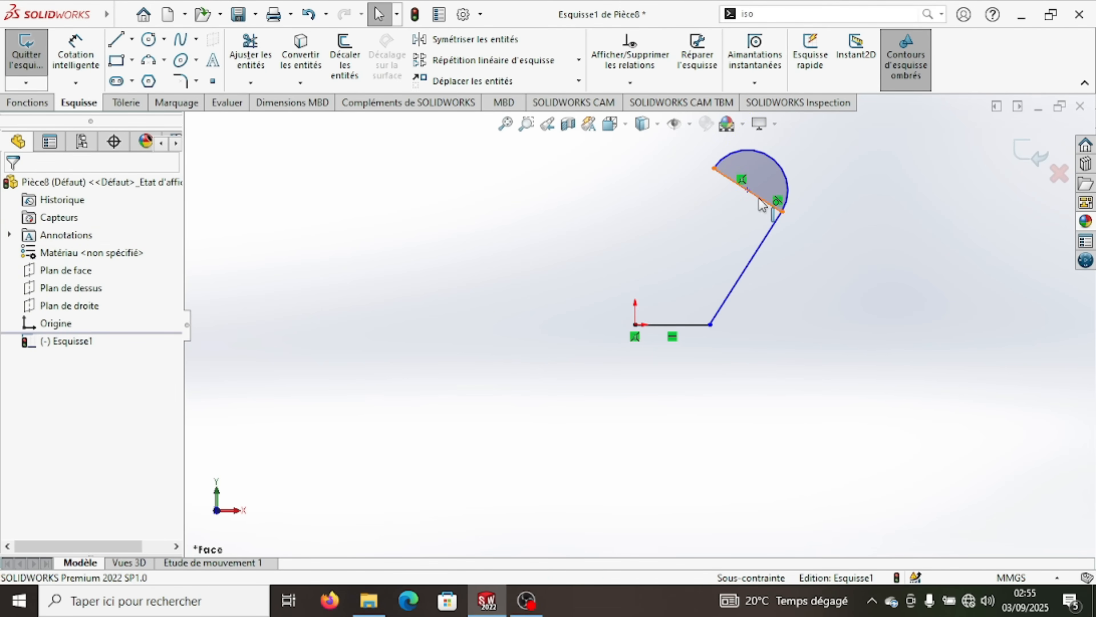
pyautogui.click(767, 201)
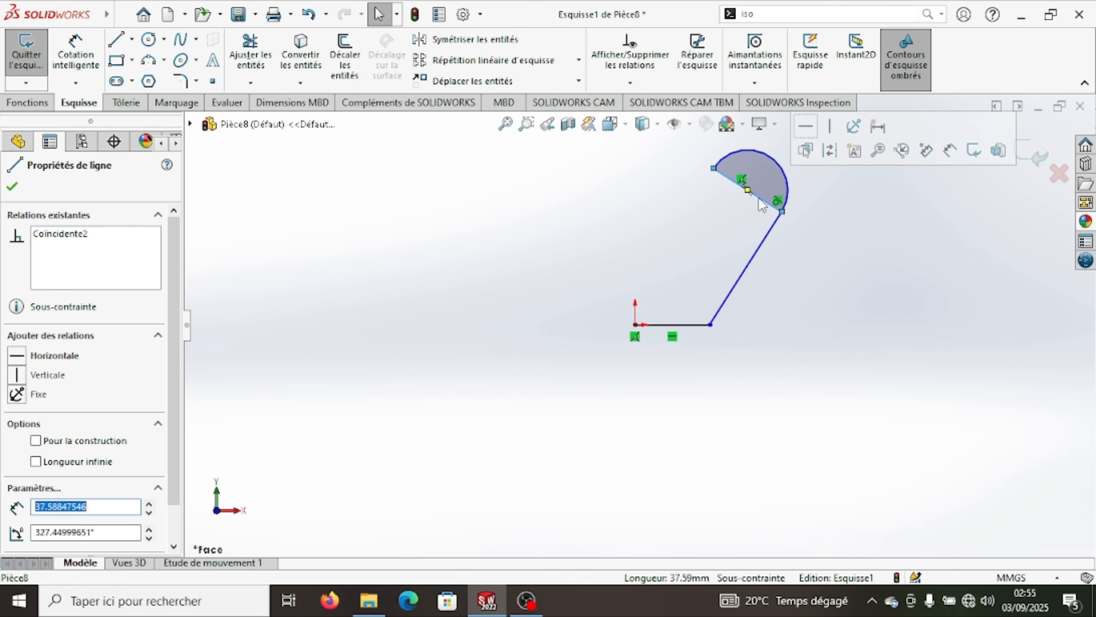
pyautogui.click(833, 153)
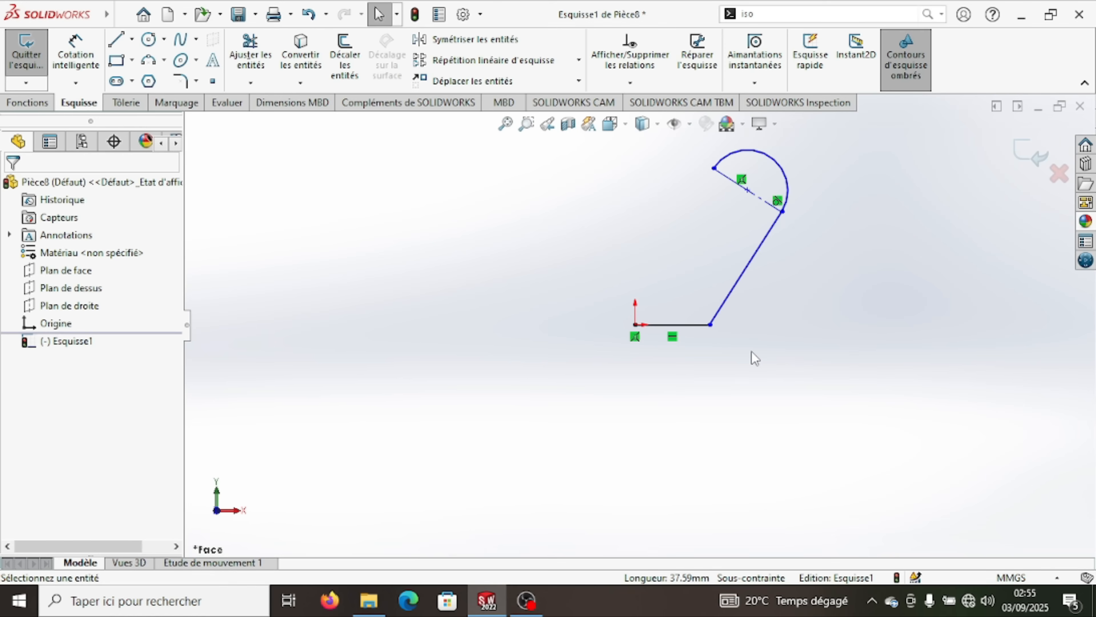
# - Dimension the horizontal base line's length at 1 mm
pyautogui.click(76, 54)
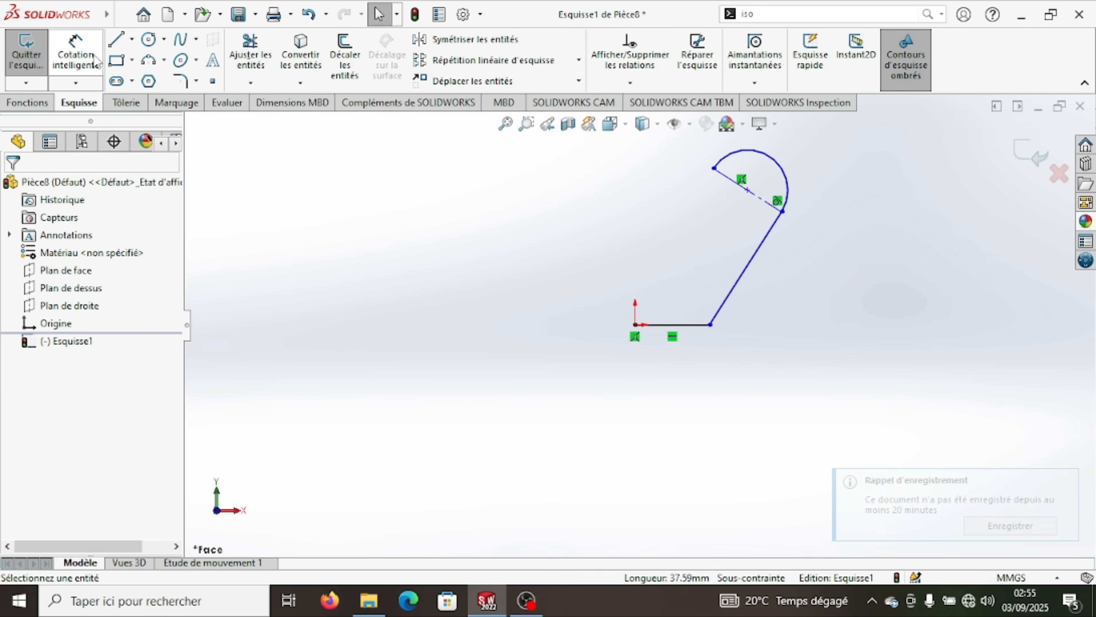
pyautogui.click(688, 328)
pyautogui.click(690, 441)
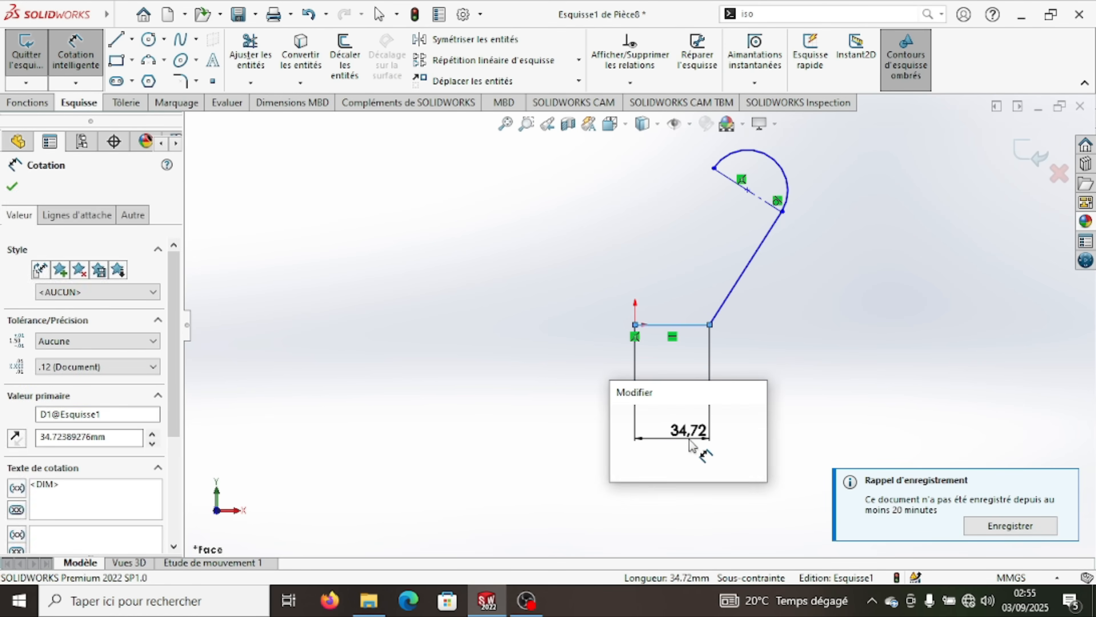
pyautogui.write('1')
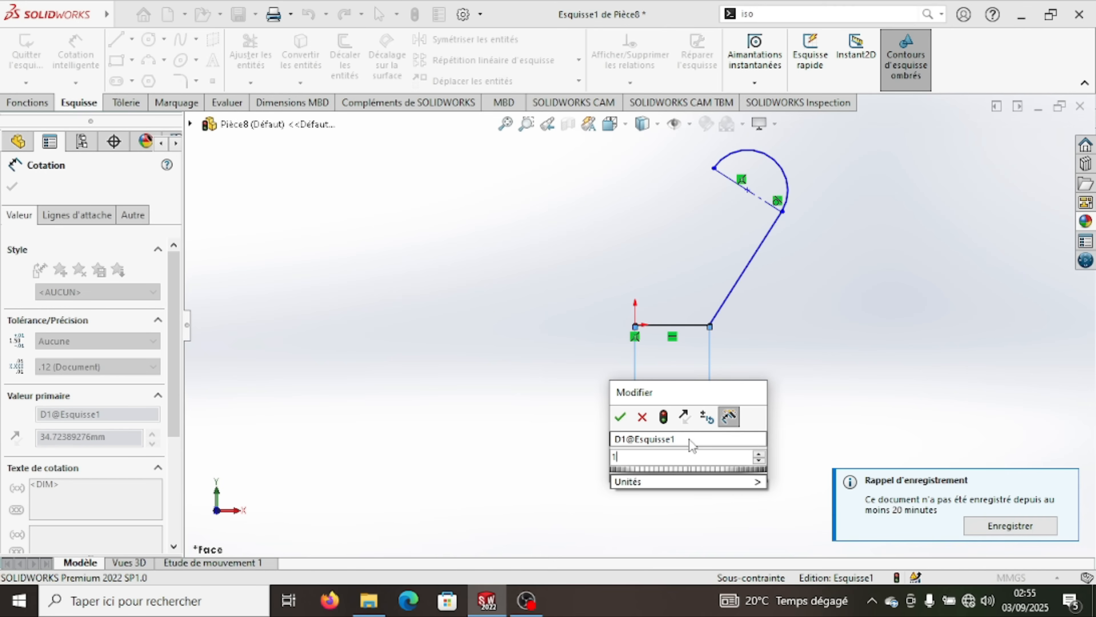
pyautogui.click(621, 417)
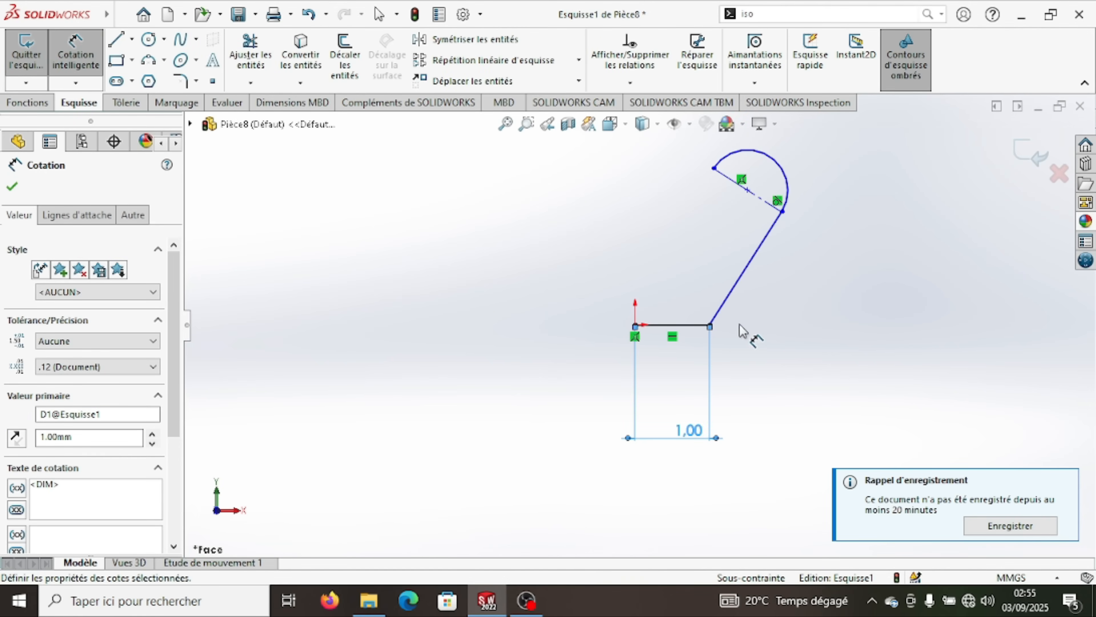
# - Dimension the vertical distance between the sloping line's two endpoints at 1.50 mm
pyautogui.click(710, 324)
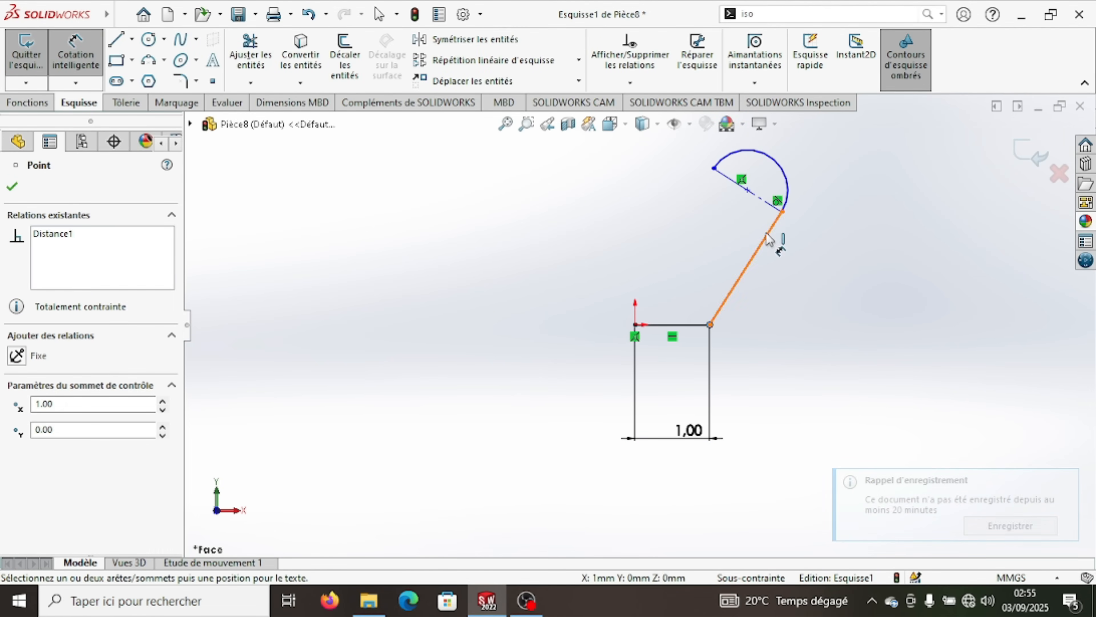
pyautogui.click(782, 211)
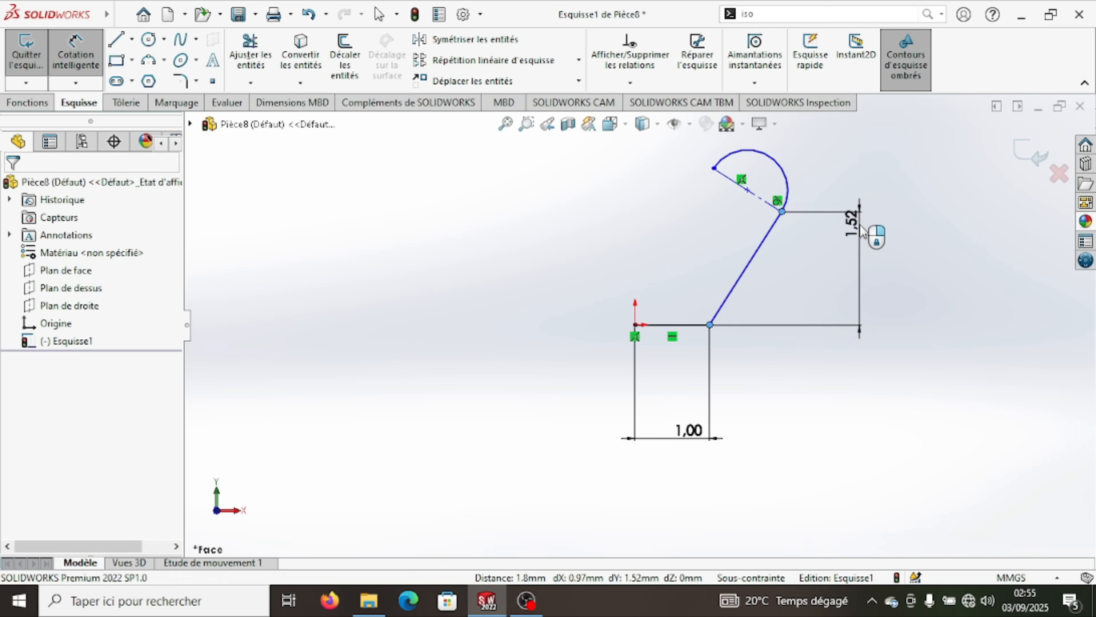
pyautogui.click(861, 231)
pyautogui.write('1,')
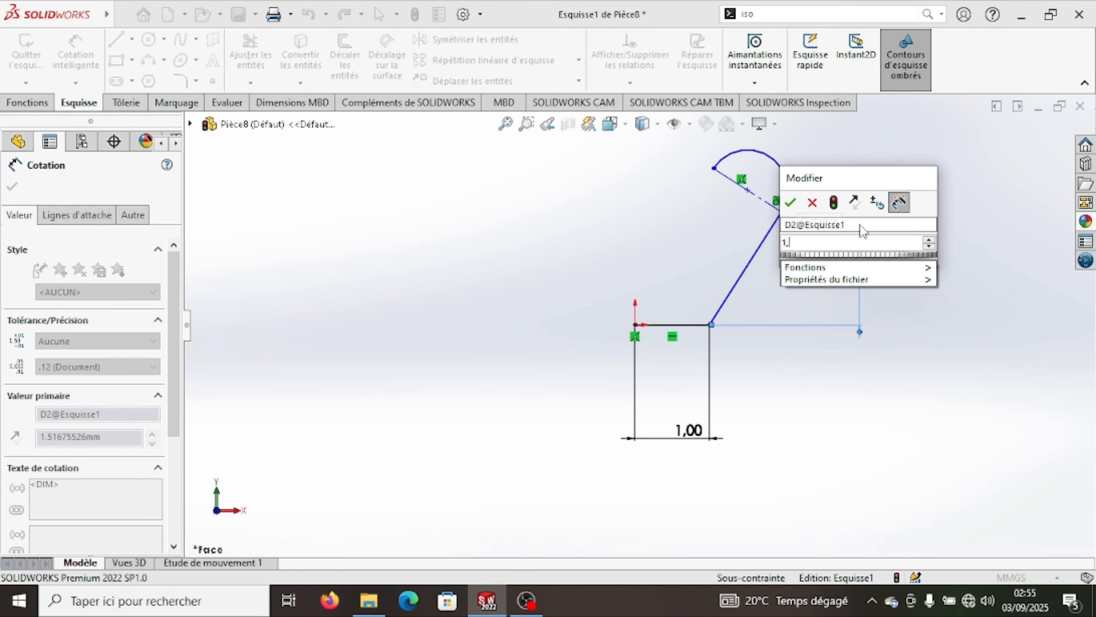
pyautogui.write('5')
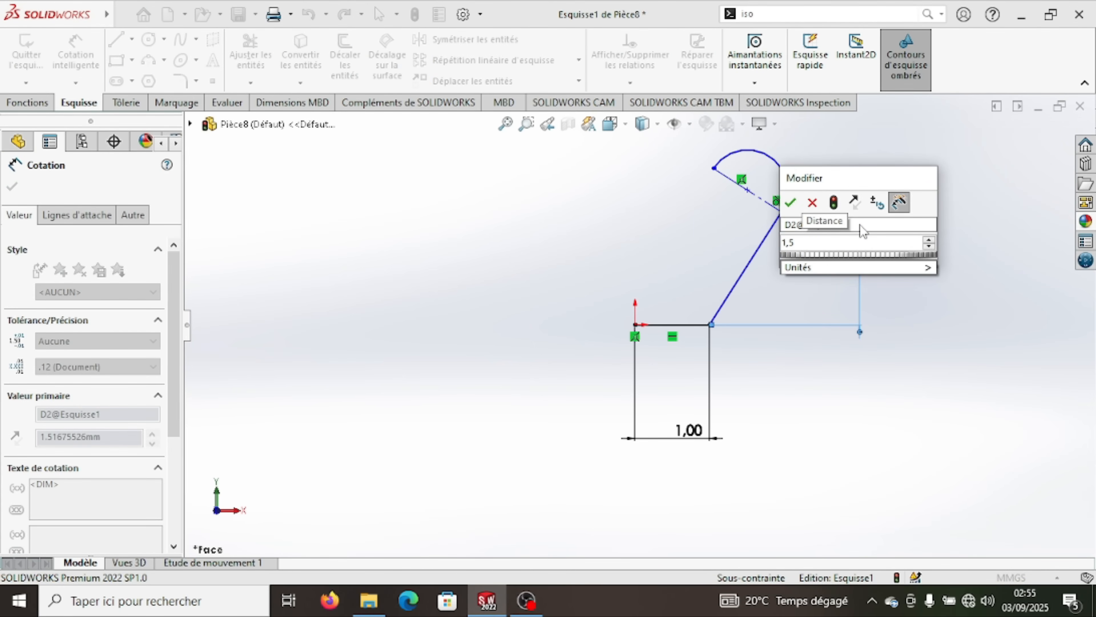
pyautogui.write('0')
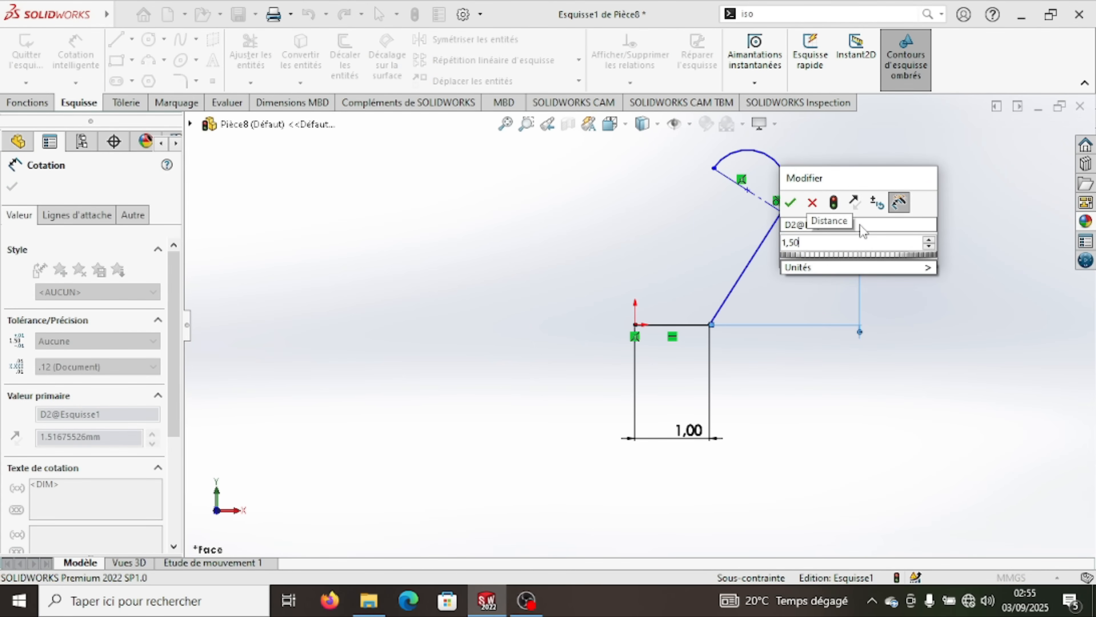
pyautogui.click(791, 203)
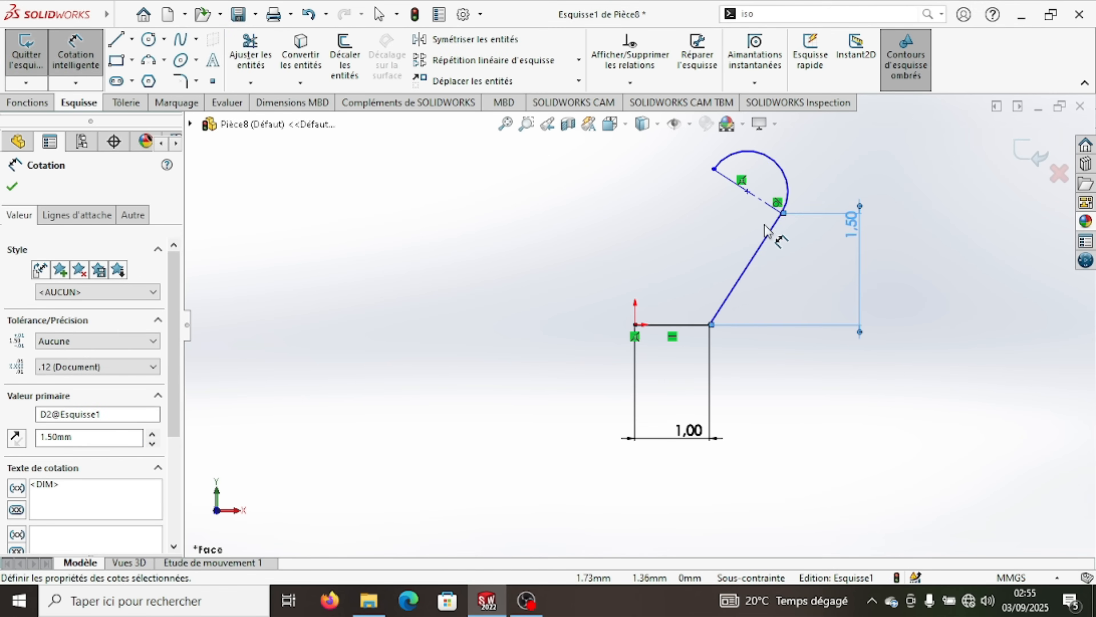
# - Dimension the arc at the end of the sloping line with a radius of 0.50 mm
pyautogui.scroll(1, 765, 226)
pyautogui.scroll(-2, 750, 222)
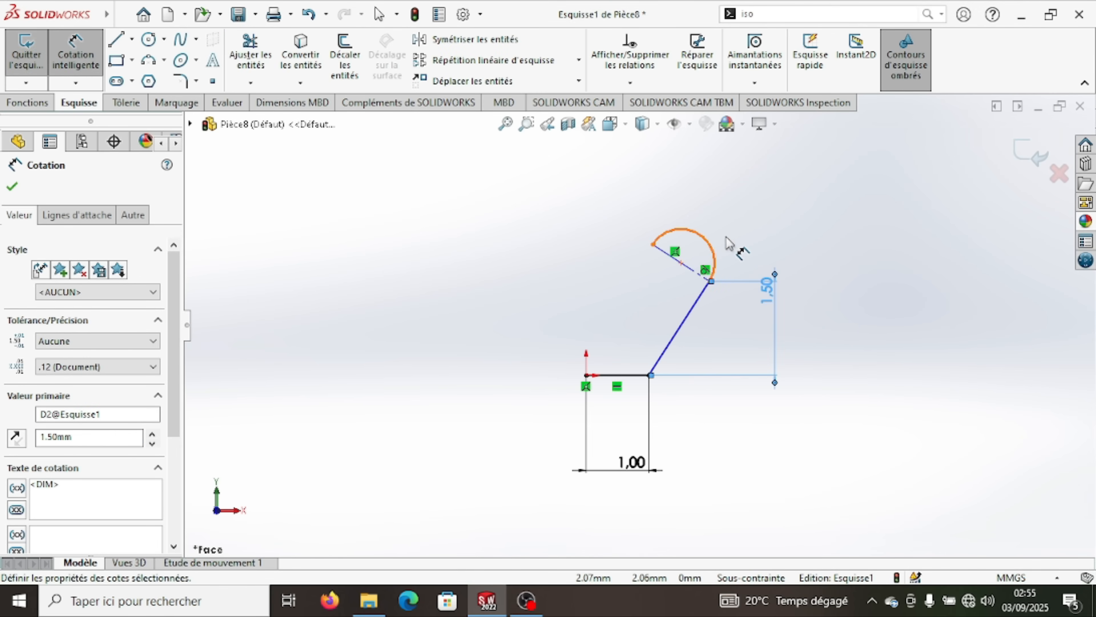
pyautogui.click(713, 250)
pyautogui.click(795, 203)
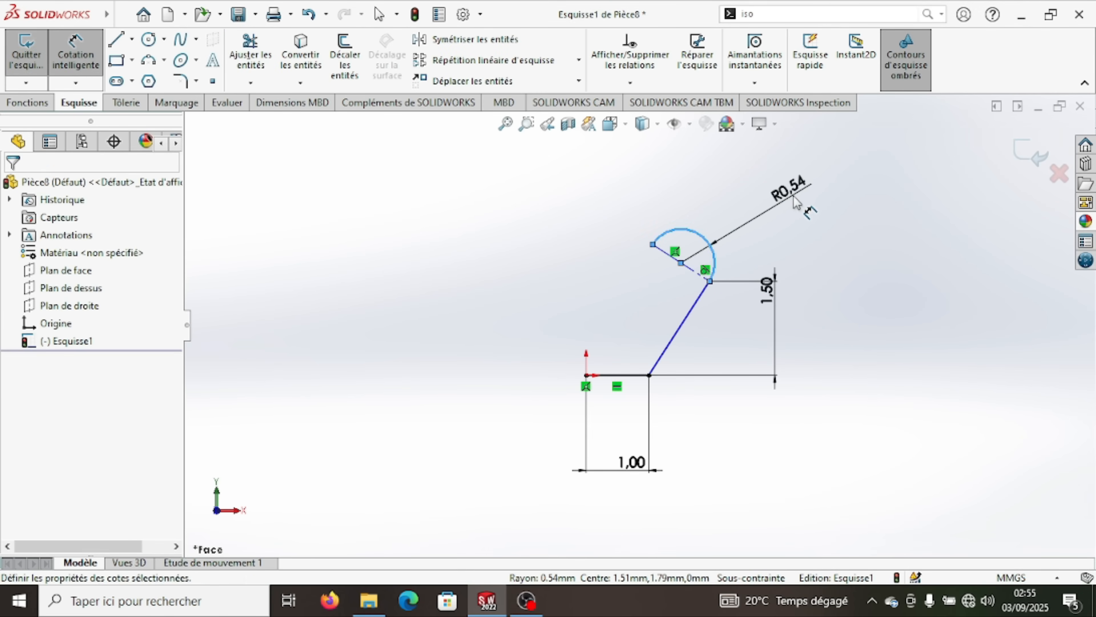
pyautogui.write('0')
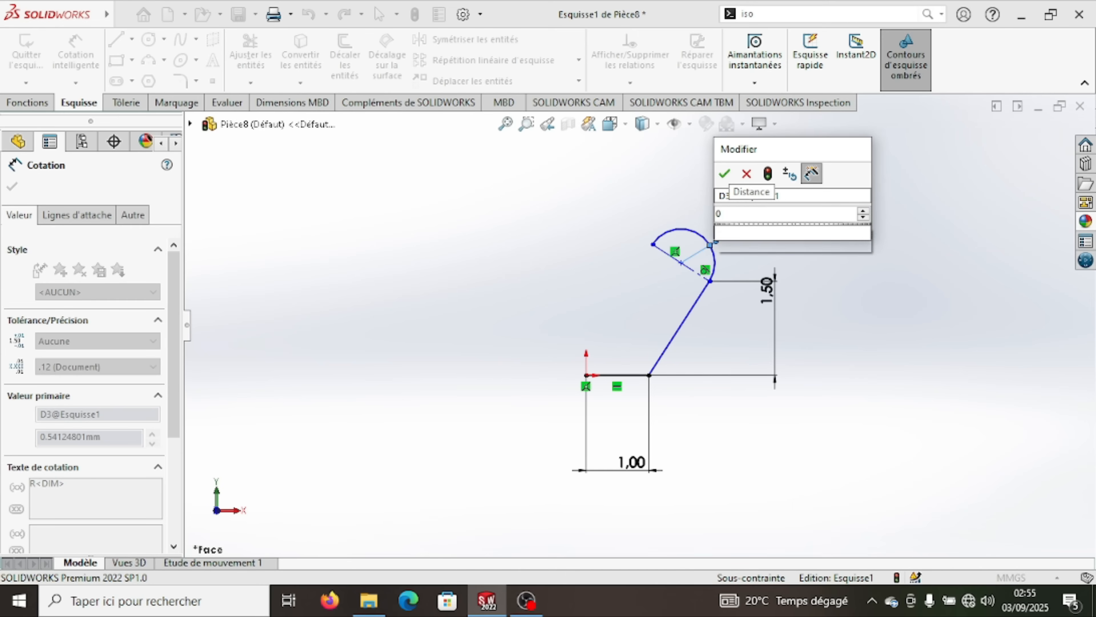
pyautogui.write(',50')
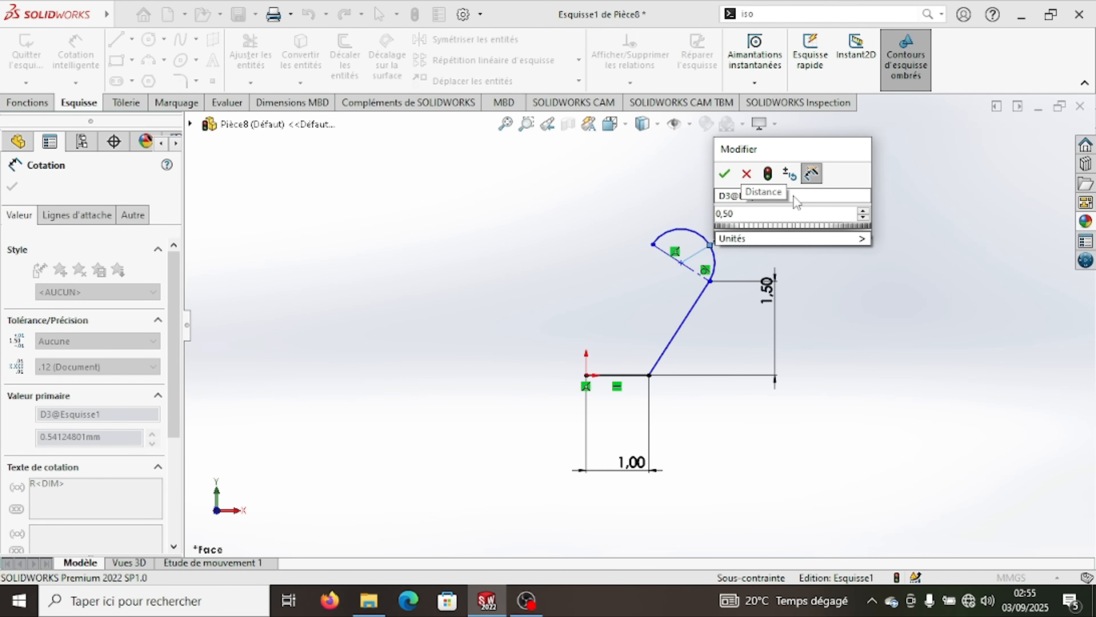
pyautogui.click(725, 175)
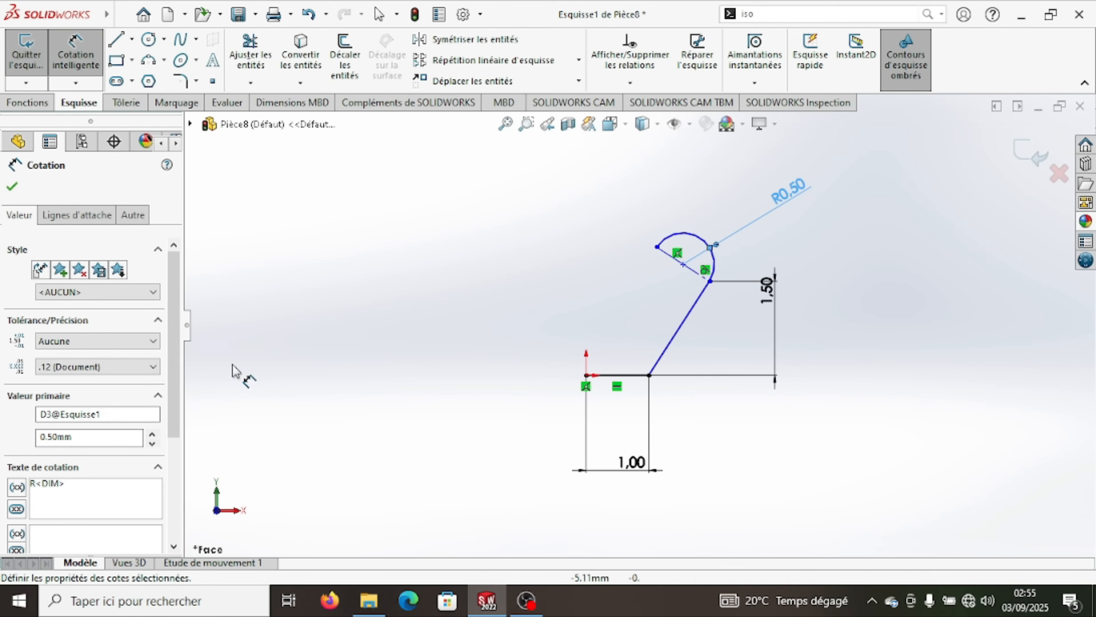
pyautogui.click(11, 186)
# - Dimension the angle between the base line's extension and the sloping line at 45° and exit the sketch
pyautogui.click(76, 54)
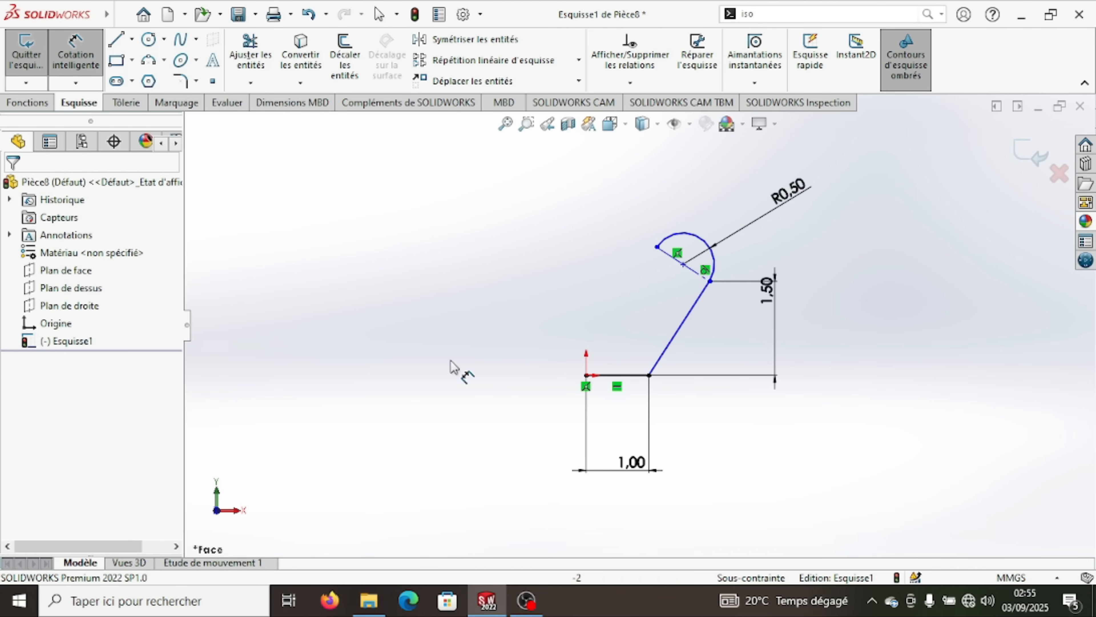
pyautogui.click(641, 375)
pyautogui.click(667, 348)
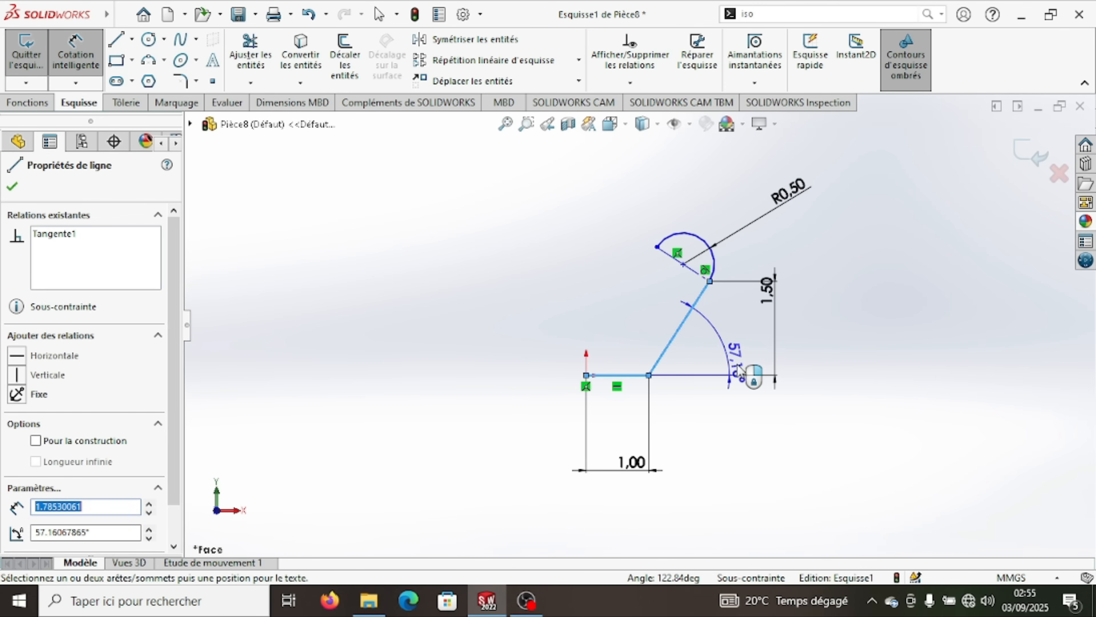
pyautogui.click(741, 368)
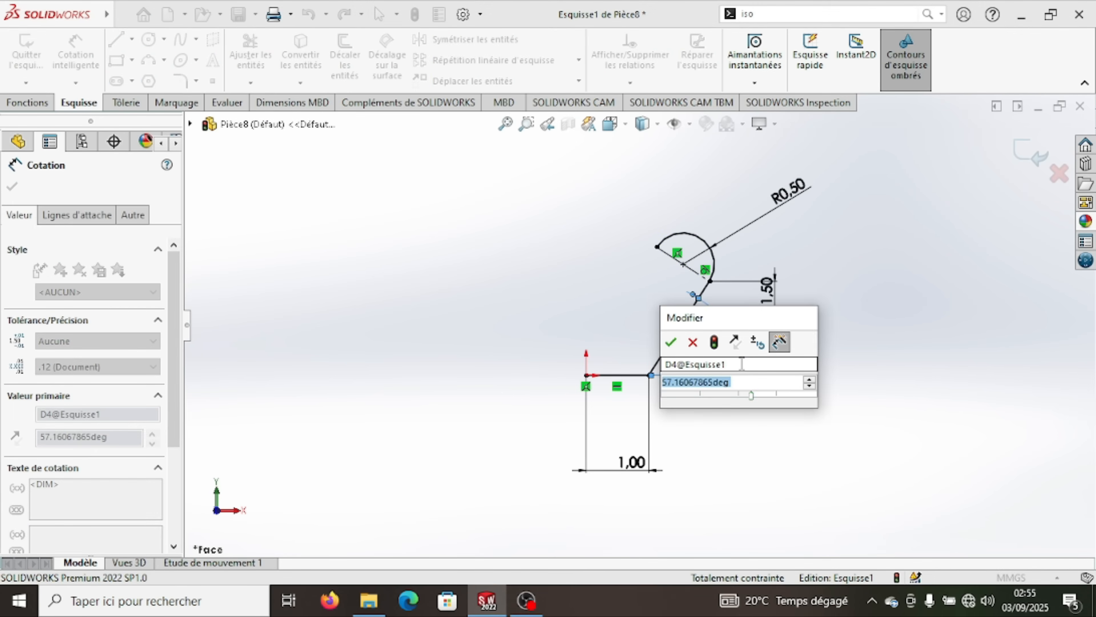
pyautogui.write('45')
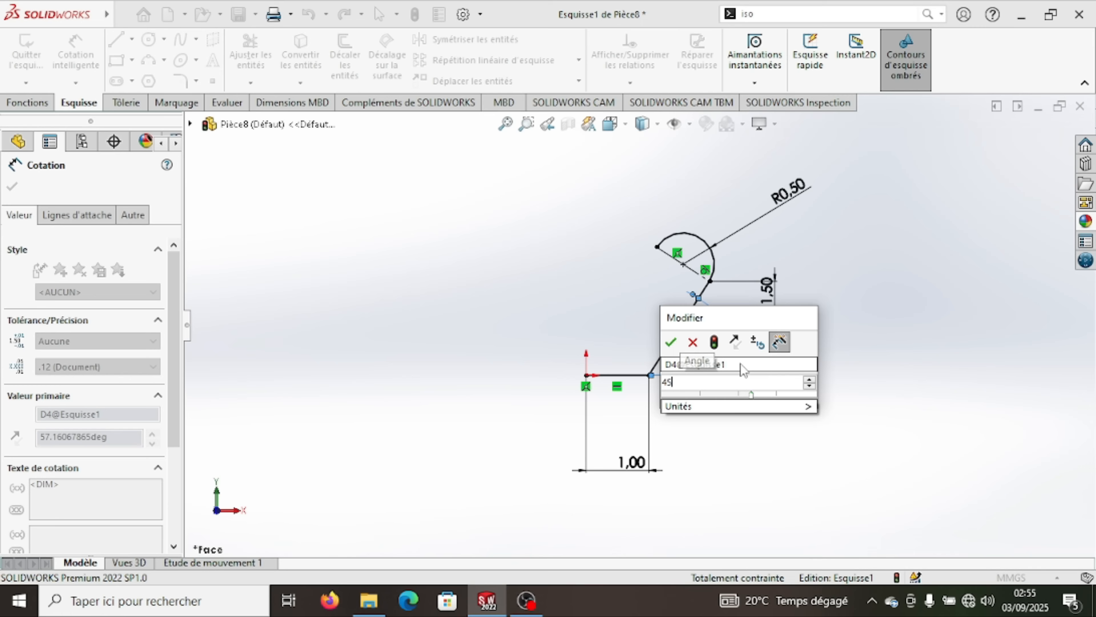
pyautogui.click(672, 343)
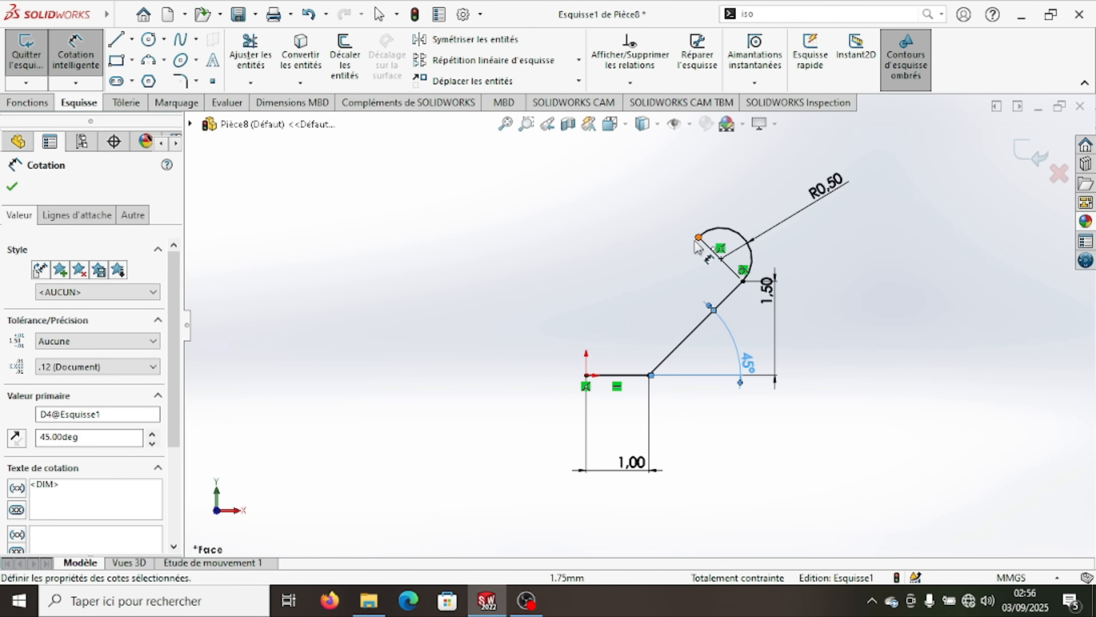
pyautogui.click(13, 190)
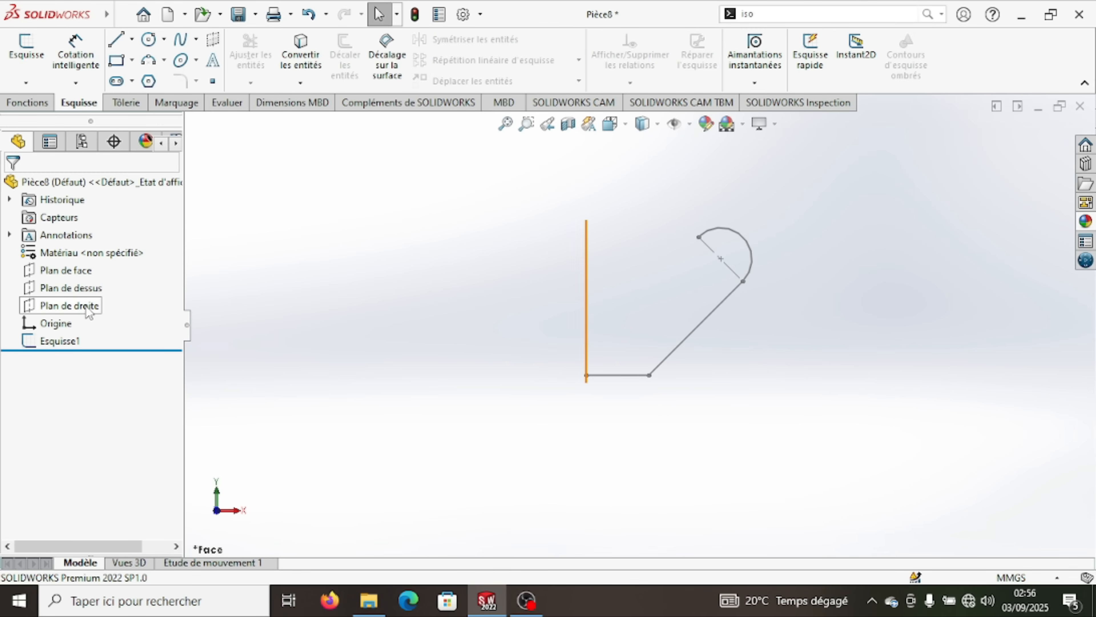
# - Sketch an open U-shaped outline of three lines on the top plane, about 1.5 mm wide with 1.1 mm legs, beside the origin
pyautogui.click(92, 297)
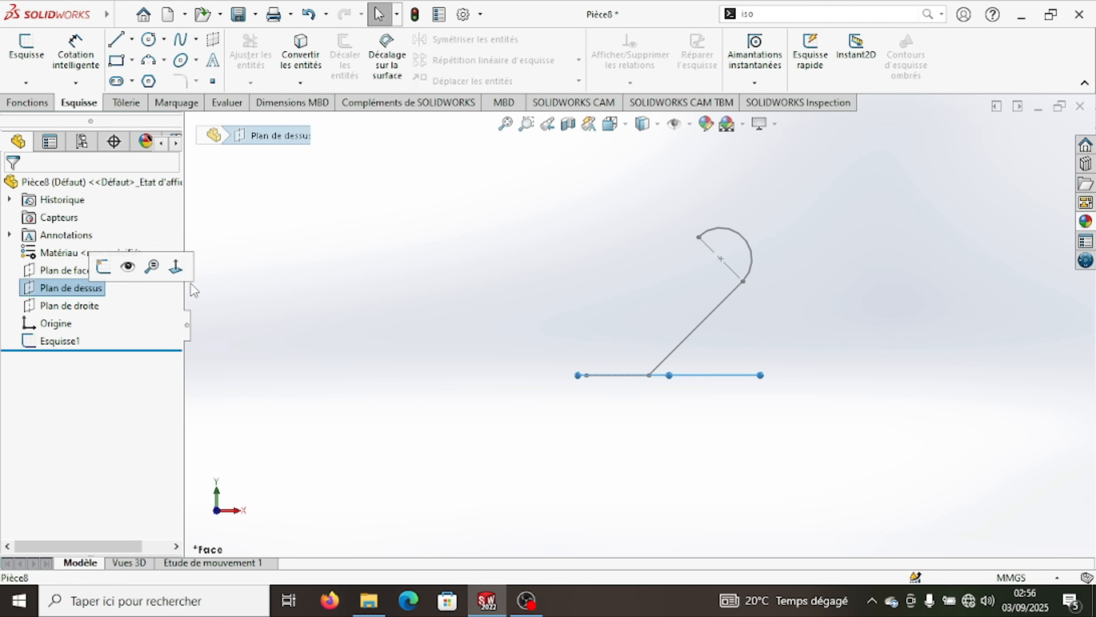
pyautogui.click(176, 267)
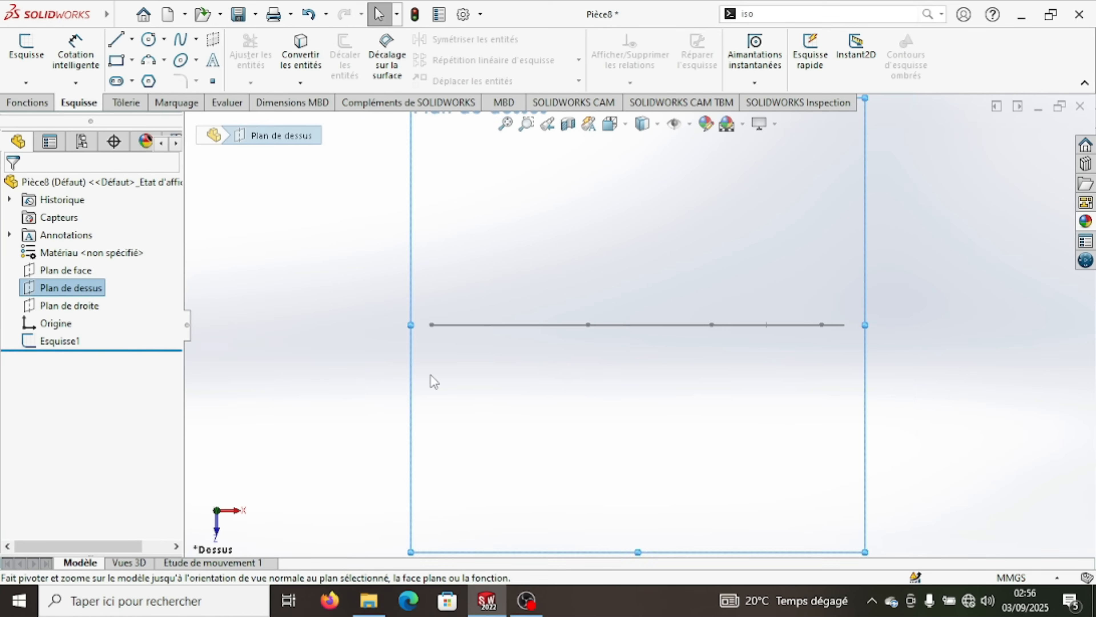
pyautogui.scroll(4, 432, 375)
pyautogui.scroll(-2, 575, 319)
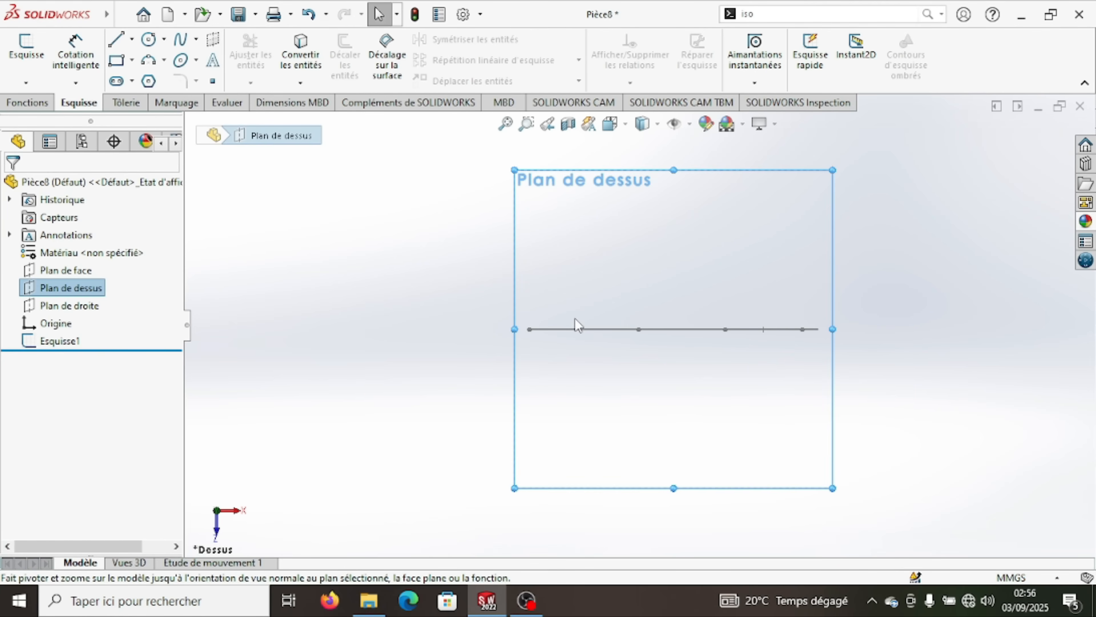
pyautogui.click(117, 43)
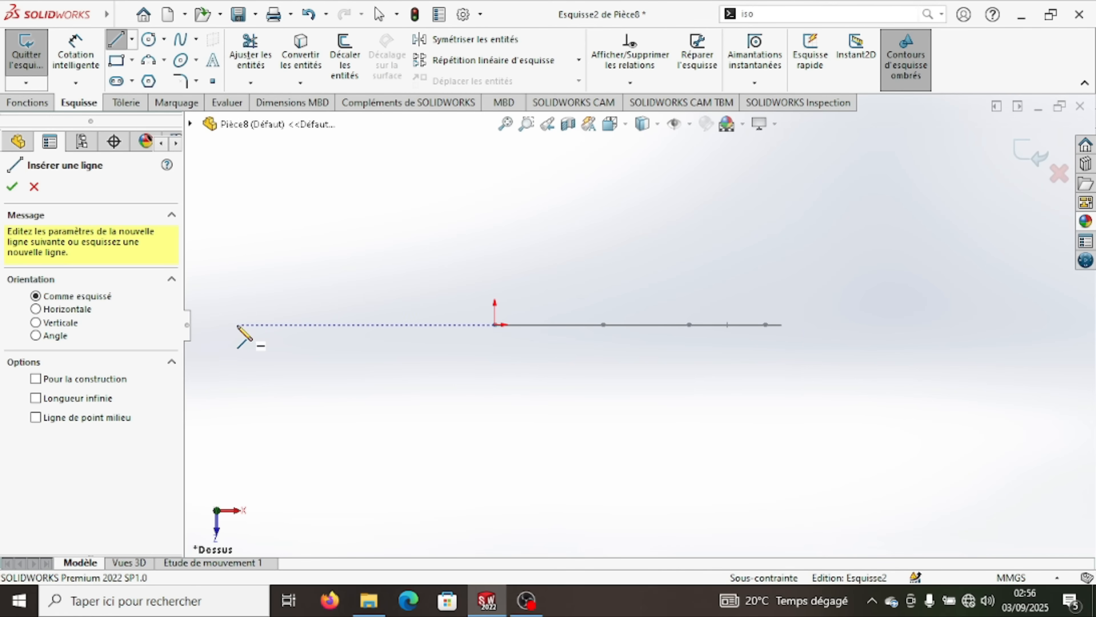
pyautogui.click(237, 325)
pyautogui.click(238, 206)
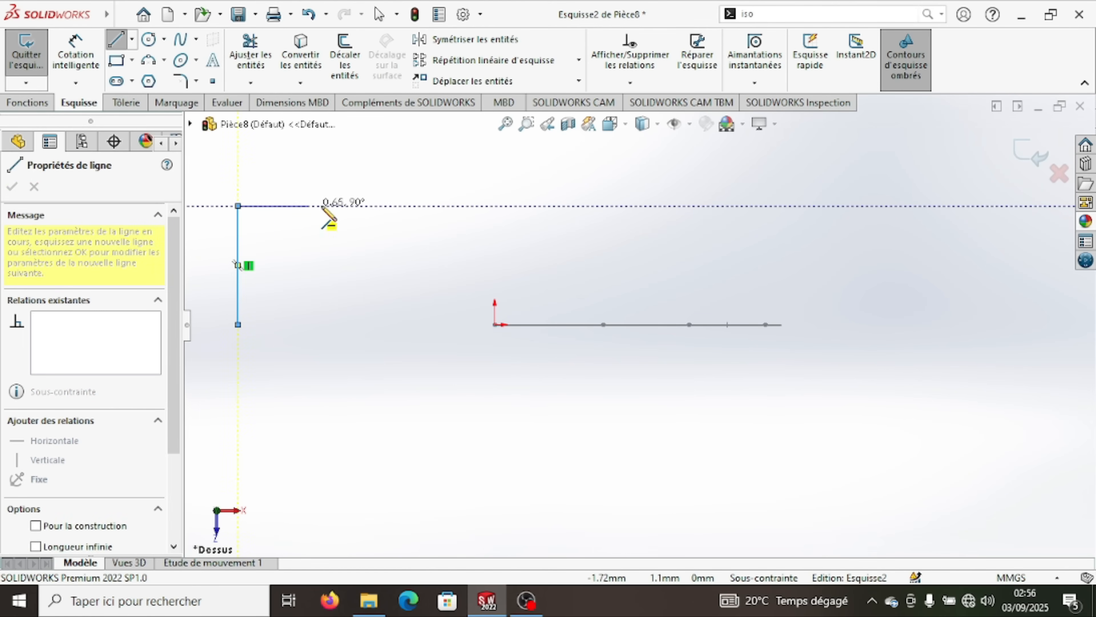
pyautogui.click(396, 206)
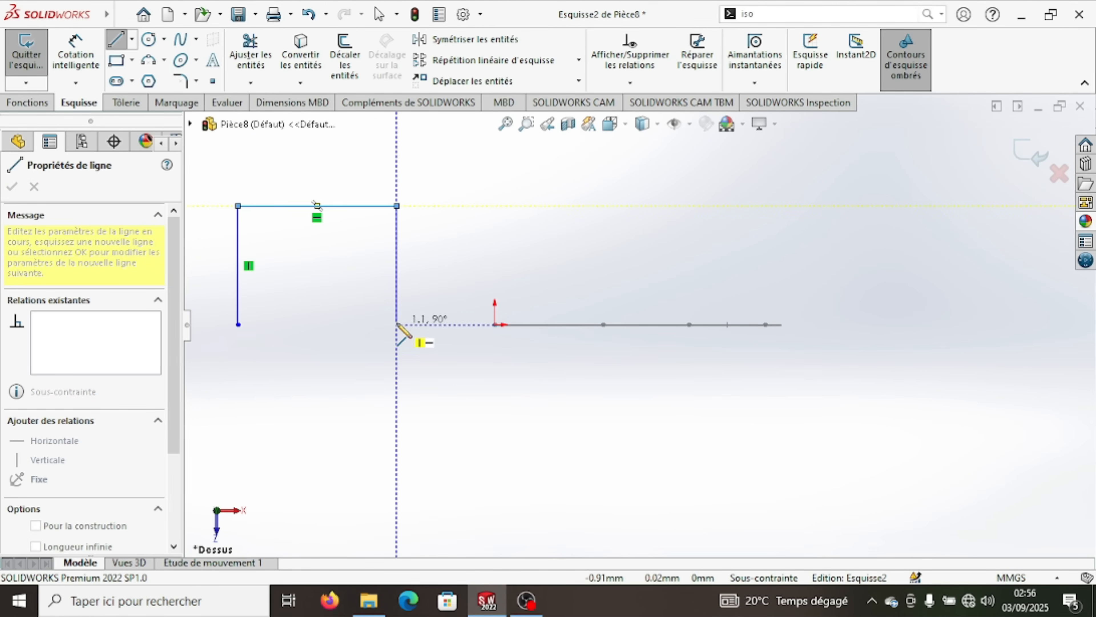
pyautogui.click(397, 325)
pyautogui.rightClick(380, 408)
pyautogui.click(391, 417)
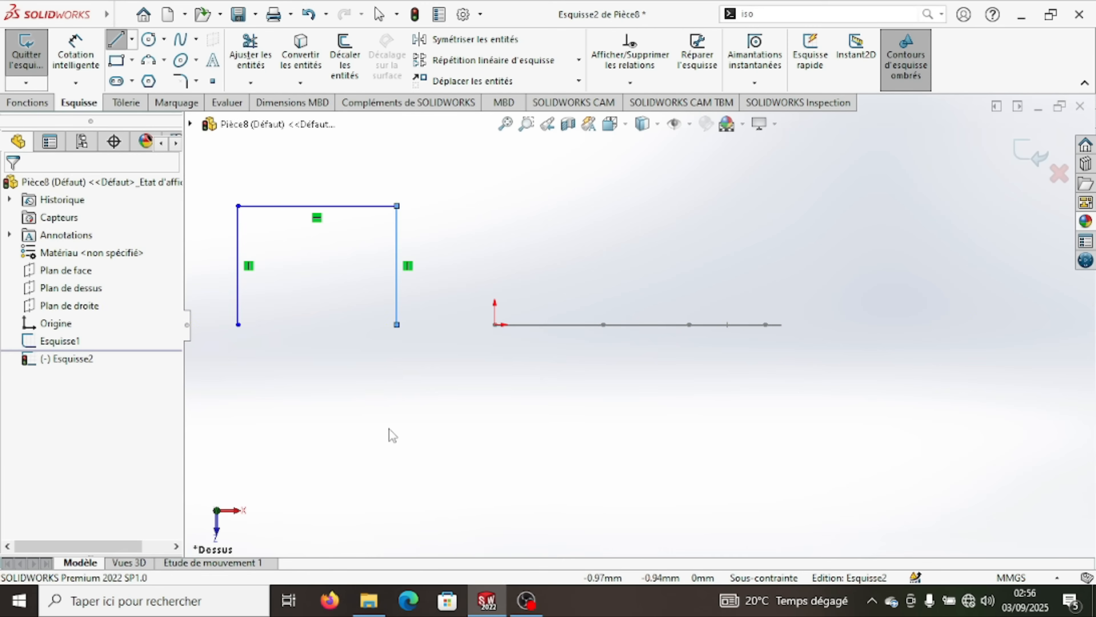
# - Add an equal-length relation between the two vertical legs of the U-shaped outline
pyautogui.click(397, 297)
pyautogui.keyDown('ctrl'); pyautogui.click(239, 300); pyautogui.keyUp('ctrl')
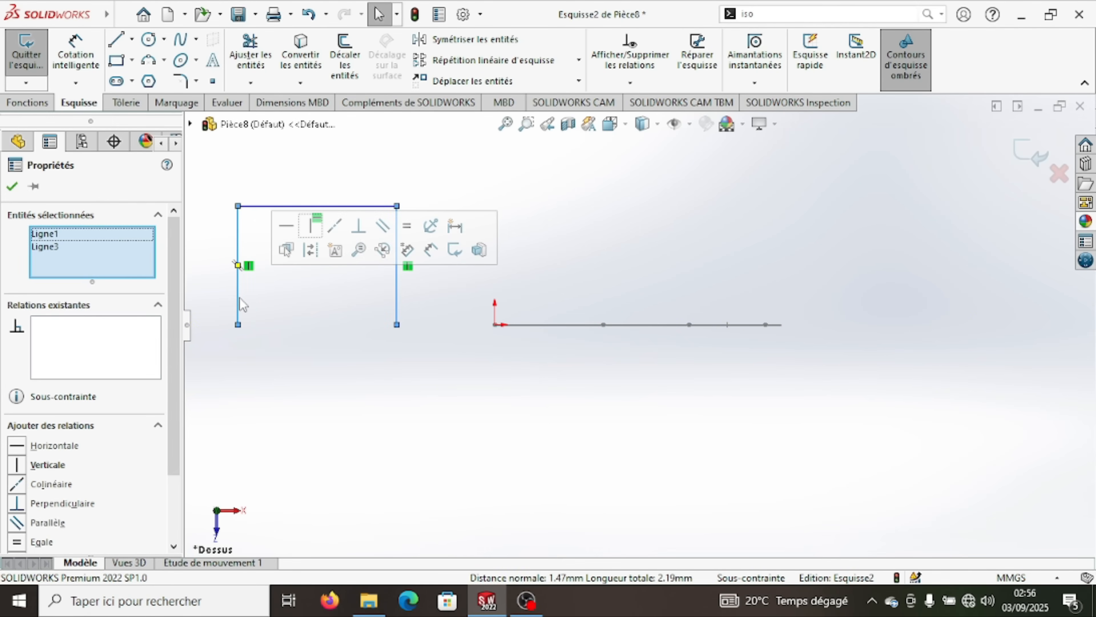
pyautogui.click(43, 542)
pyautogui.click(12, 186)
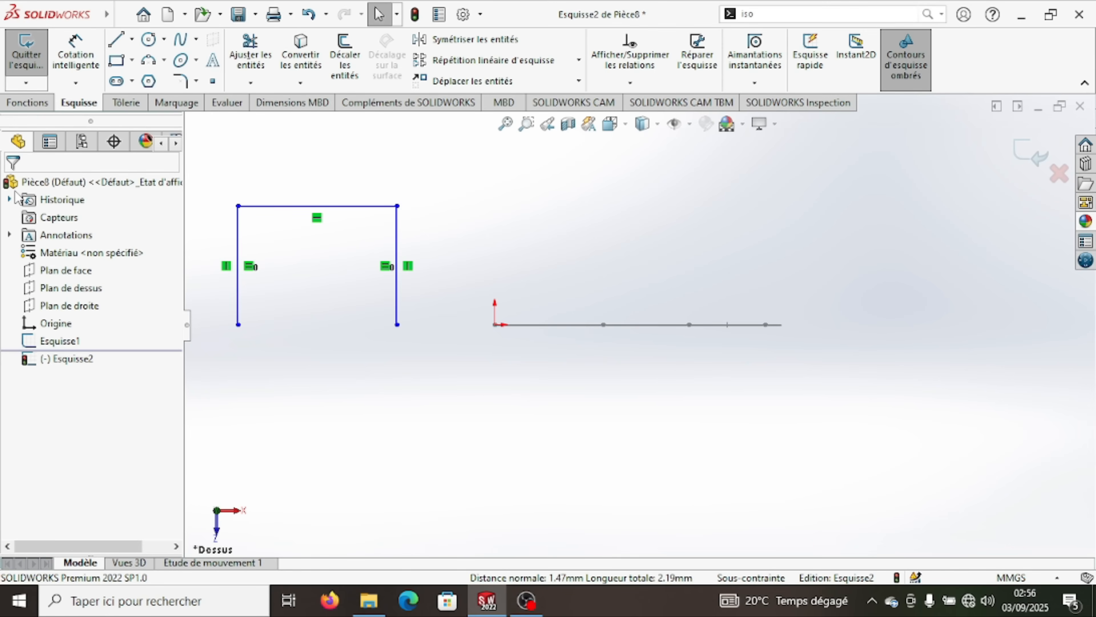
# - Dimension the length of the vertical leg nearer the origin at 8 mm
pyautogui.click(74, 58)
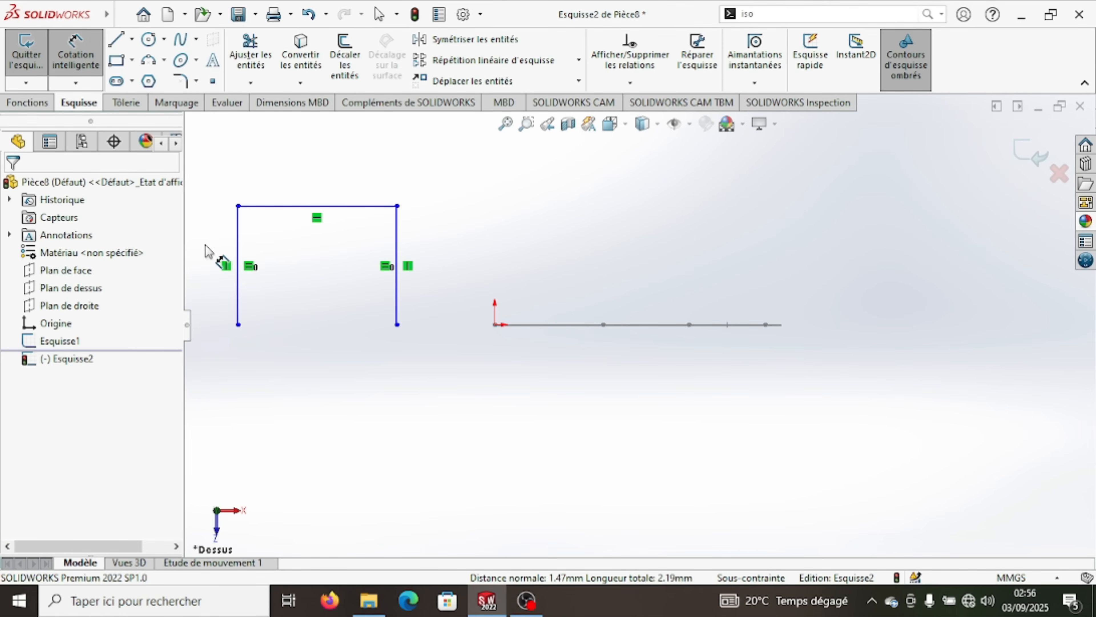
pyautogui.click(401, 248)
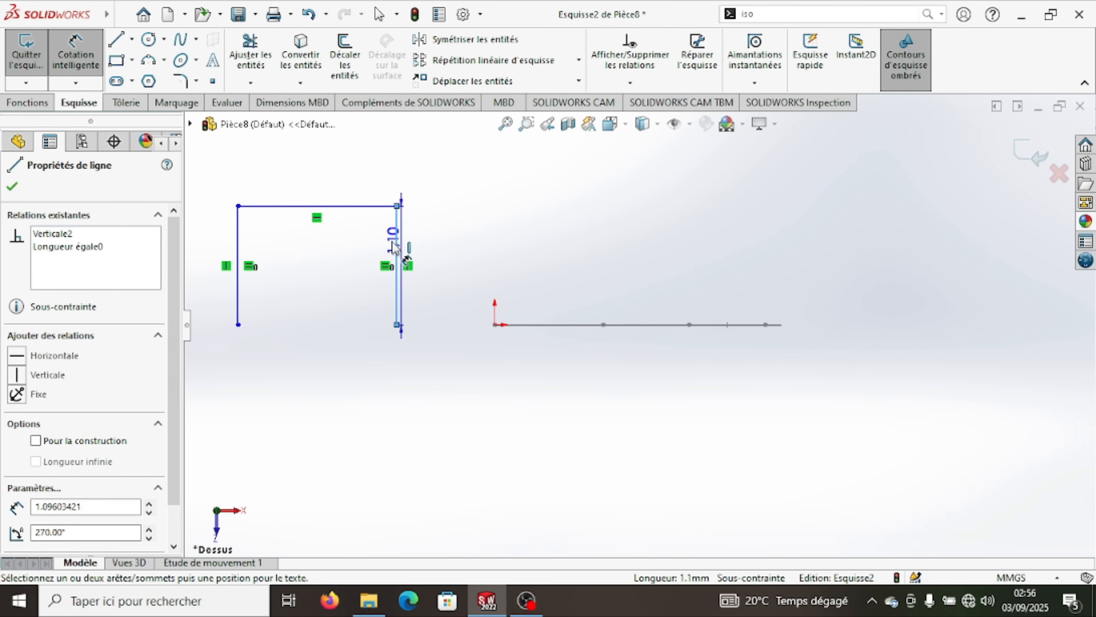
pyautogui.click(359, 244)
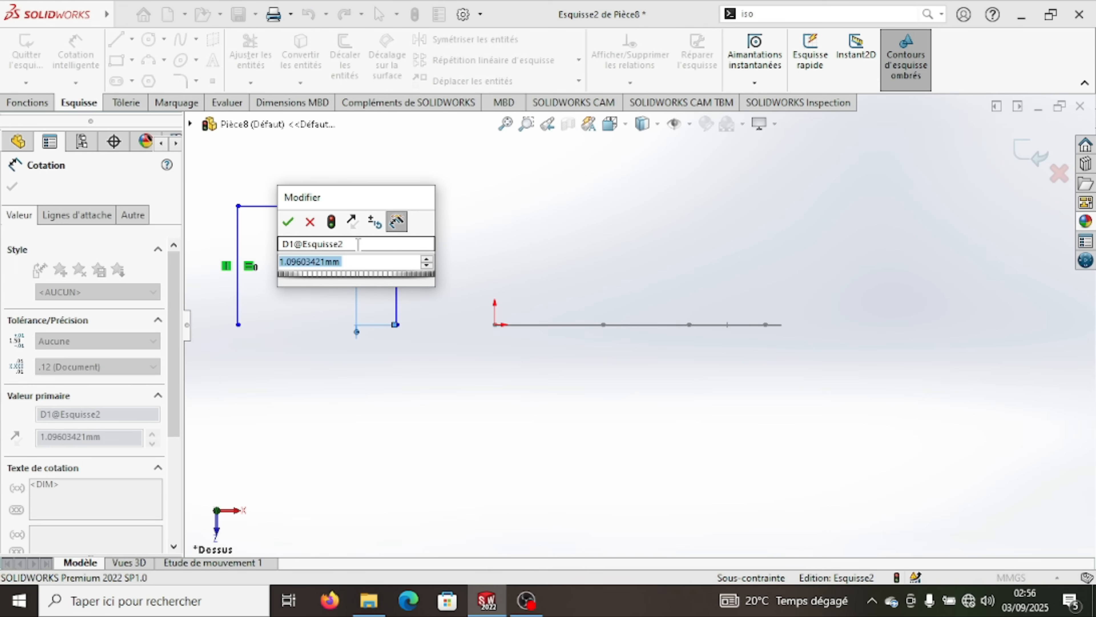
pyautogui.write('8')
pyautogui.click(289, 222)
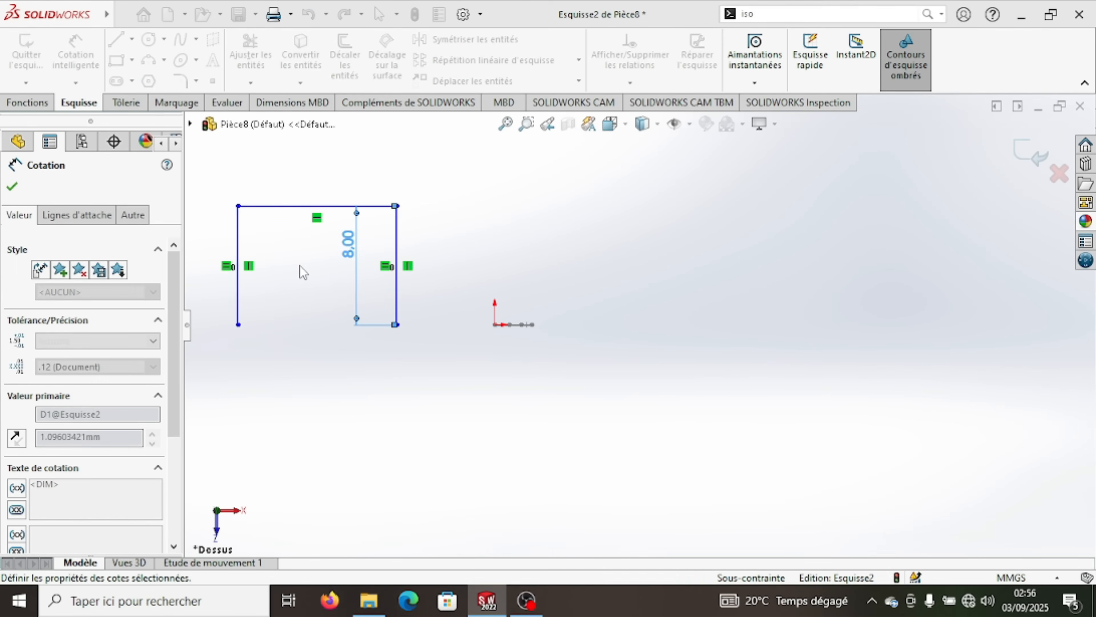
pyautogui.click(12, 187)
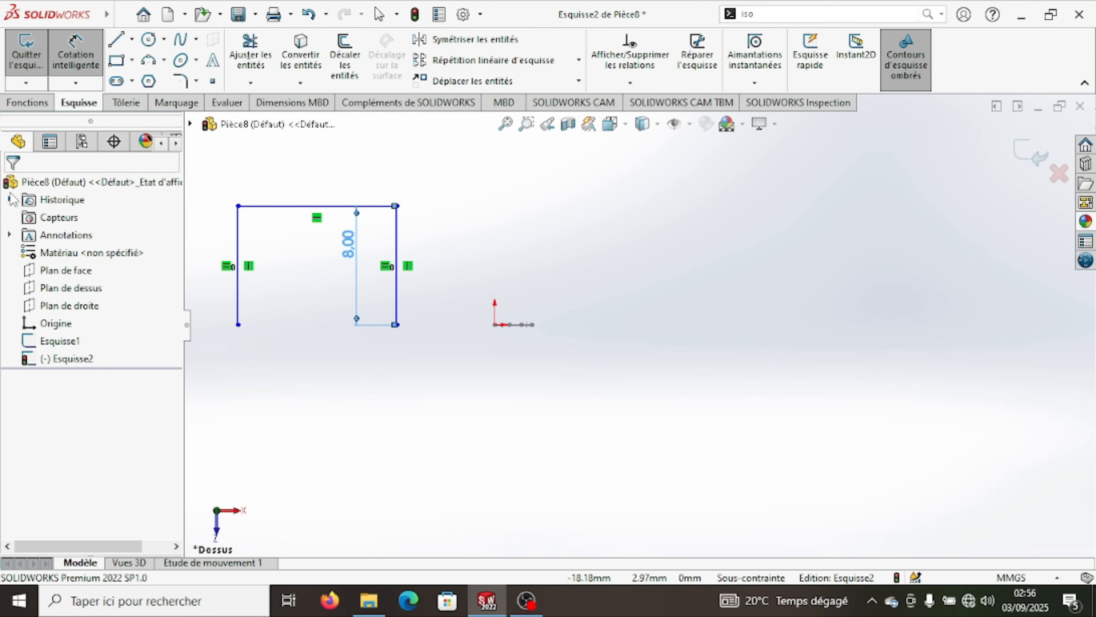
# - Dimension the horizontal line joining the legs at 9 mm and reposition the 8 mm dimension outside the outline
pyautogui.click(75, 50)
pyautogui.click(314, 207)
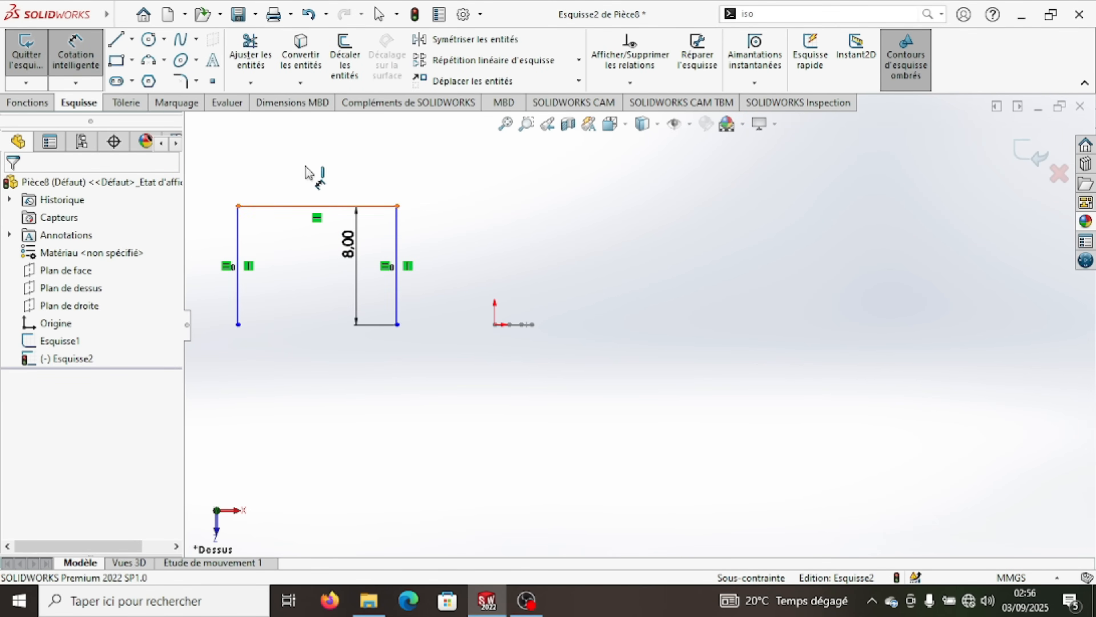
pyautogui.click(307, 161)
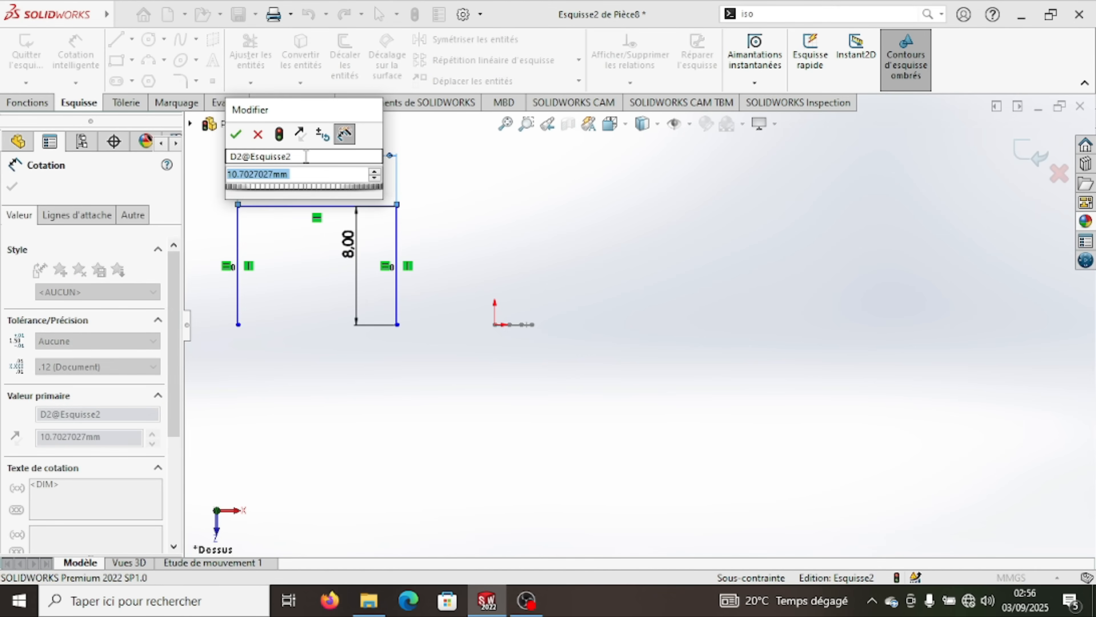
pyautogui.write('9')
pyautogui.click(236, 137)
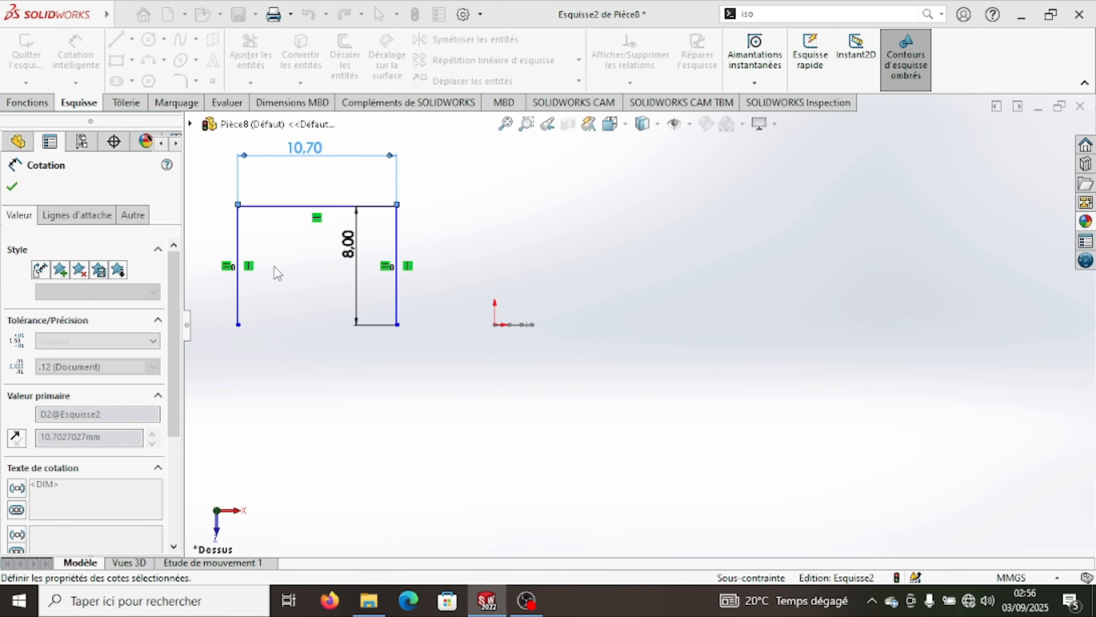
pyautogui.click(12, 186)
pyautogui.moveTo(353, 254); pyautogui.dragTo(464, 277)
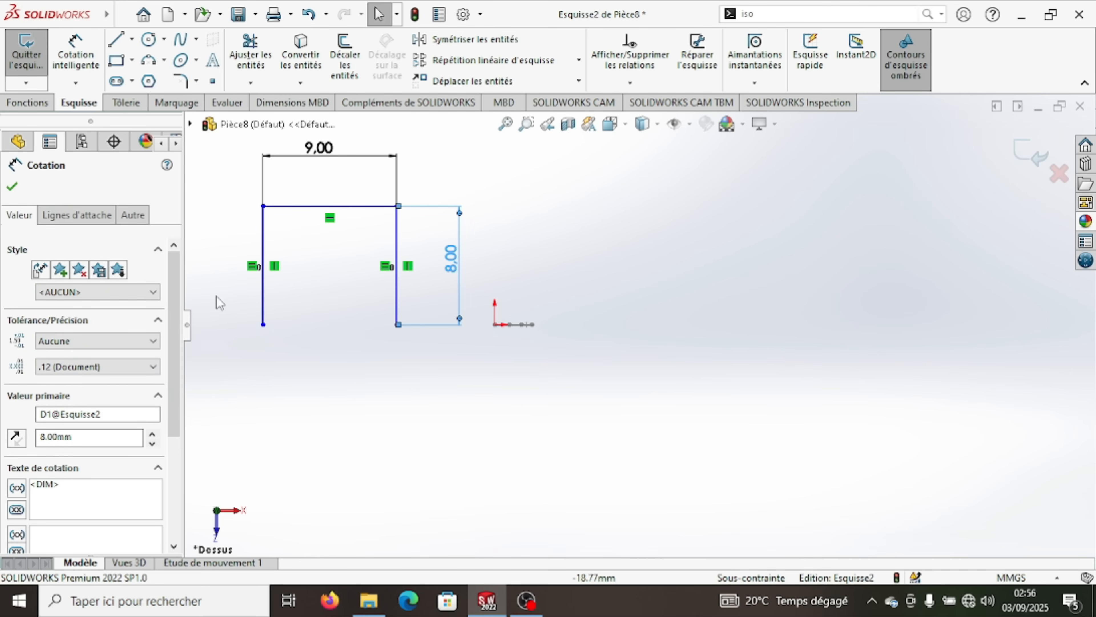
pyautogui.click(12, 186)
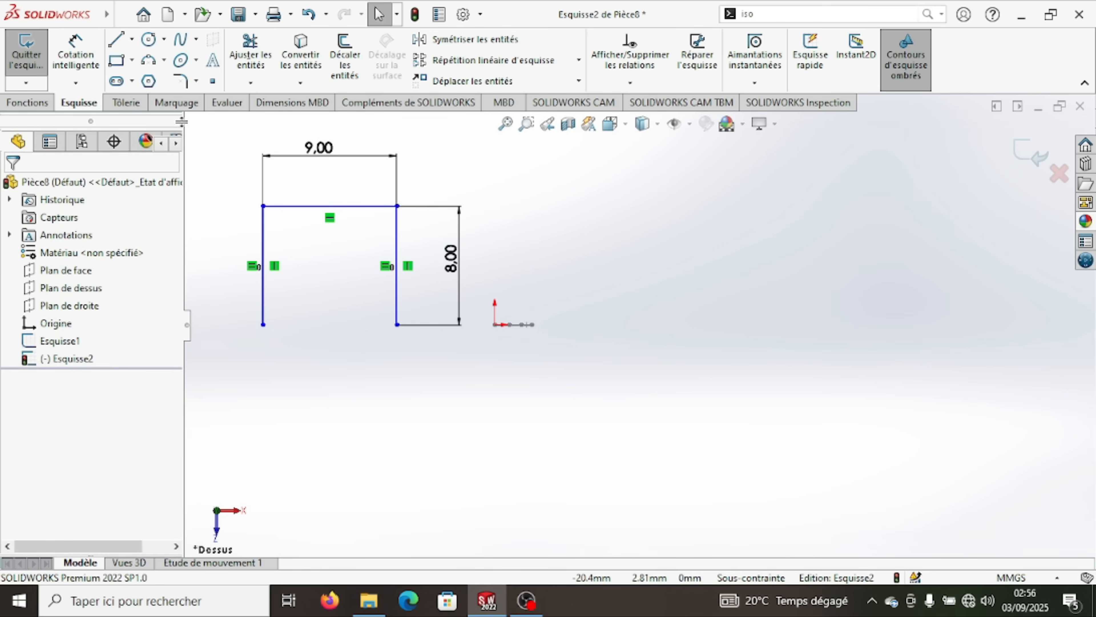
# - Round the outline's upper left corner with a 3 mm sketch fillet, accepting the change to the equal relation
pyautogui.click(180, 81)
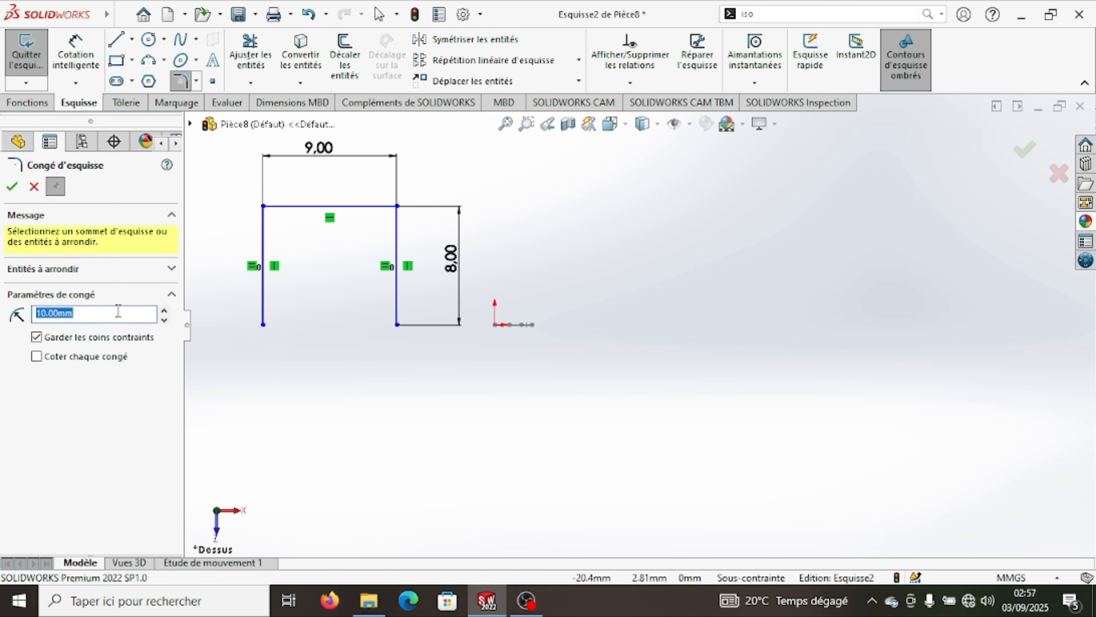
pyautogui.click(128, 376)
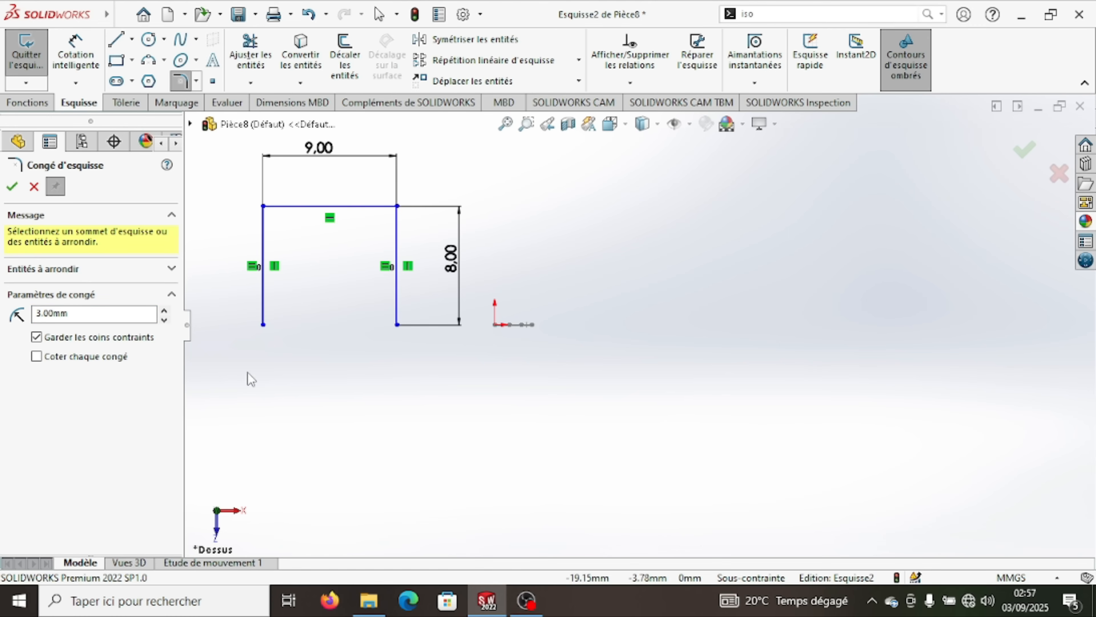
pyautogui.click(263, 244)
pyautogui.click(283, 207)
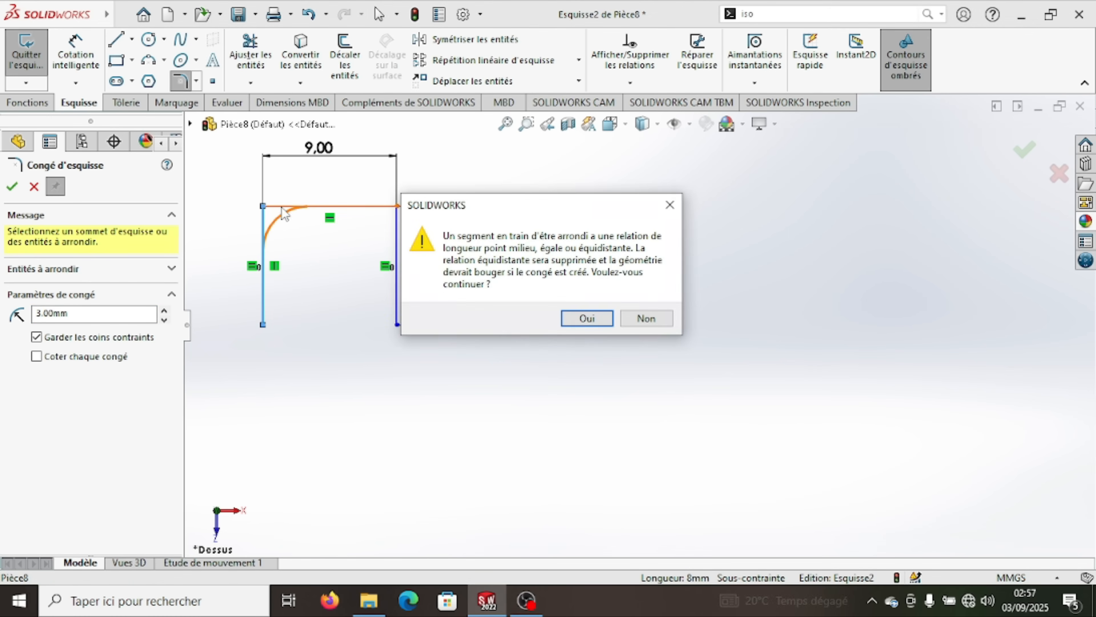
pyautogui.click(587, 319)
pyautogui.click(11, 187)
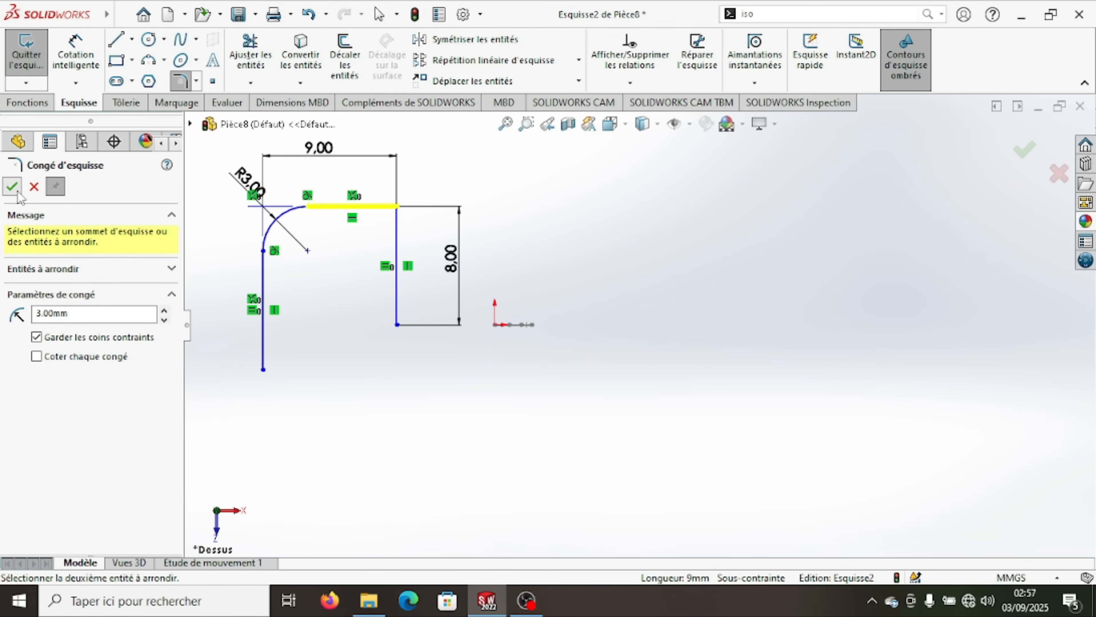
pyautogui.click(11, 186)
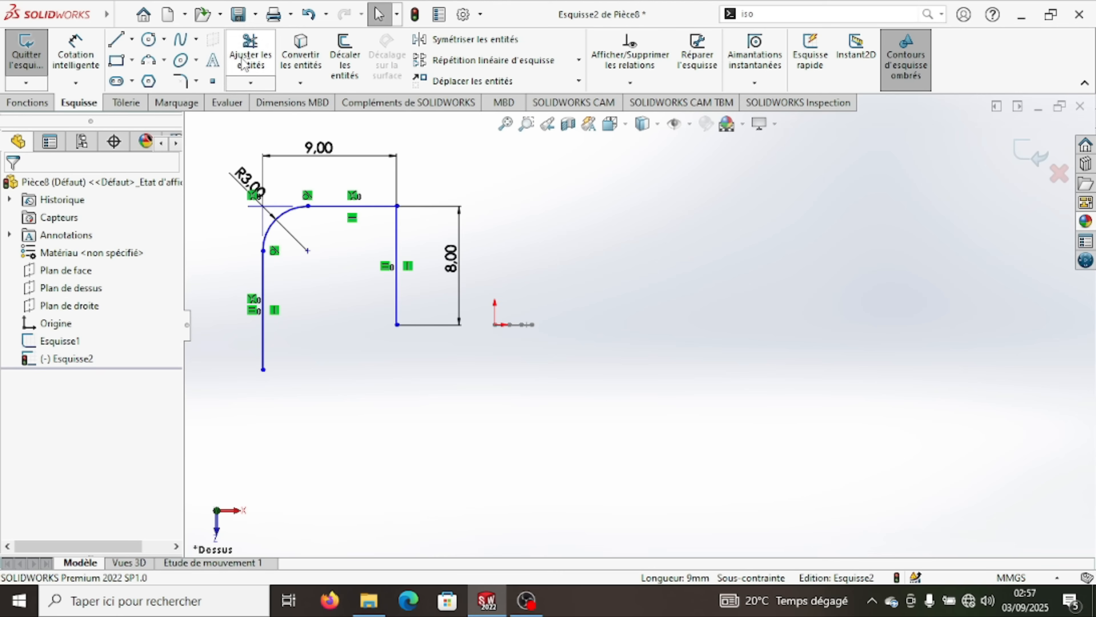
# - Round the outline's upper right corner with a 3 mm sketch fillet
pyautogui.click(181, 80)
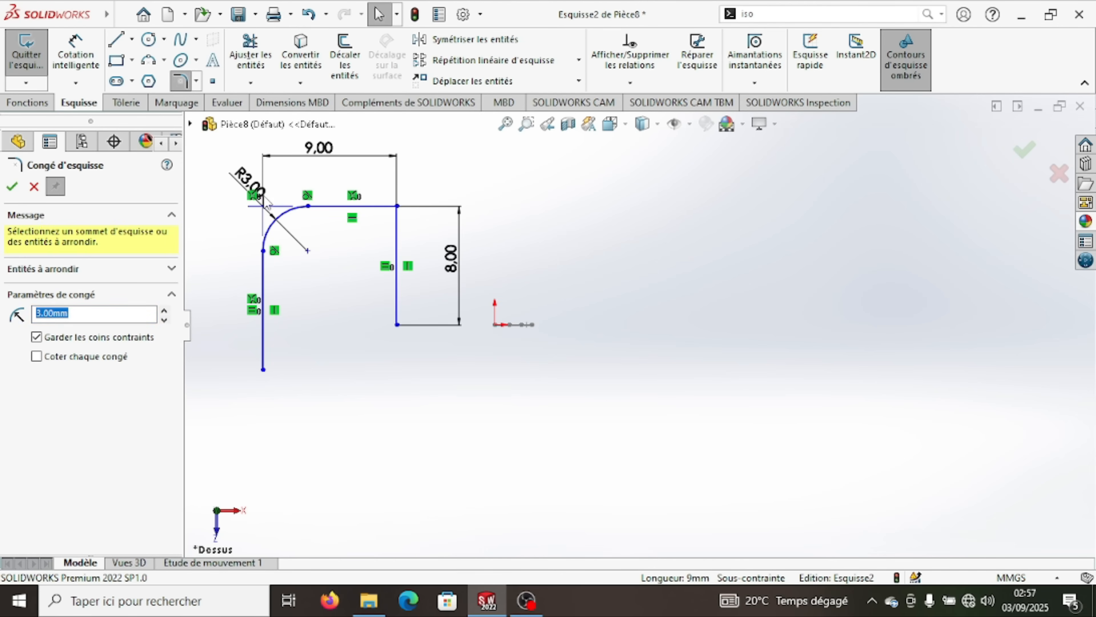
pyautogui.click(372, 209)
pyautogui.click(396, 259)
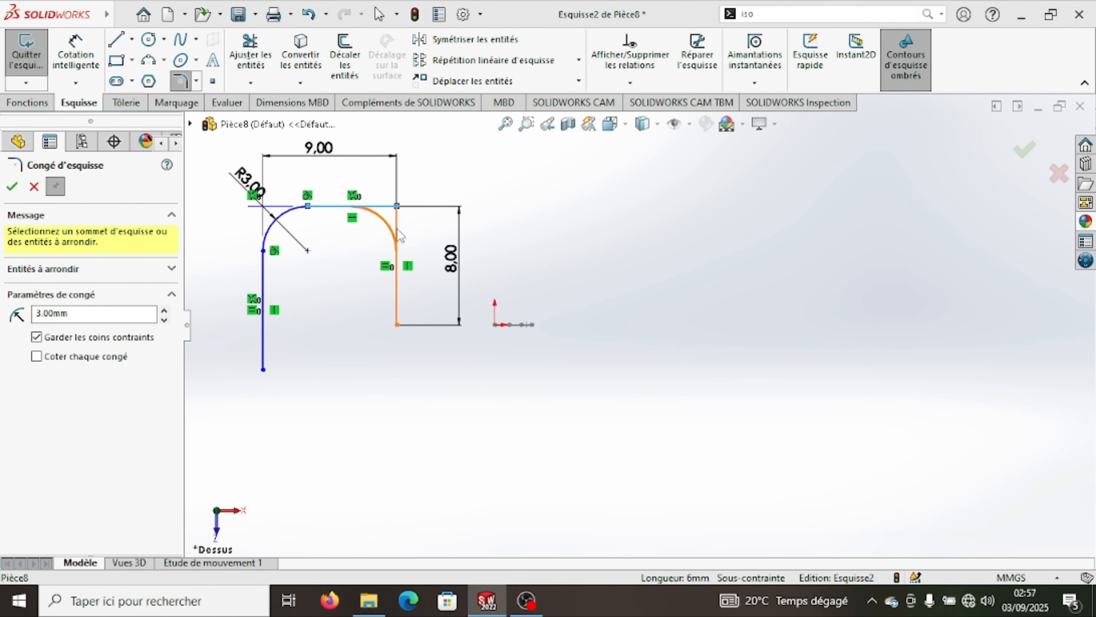
pyautogui.click(562, 319)
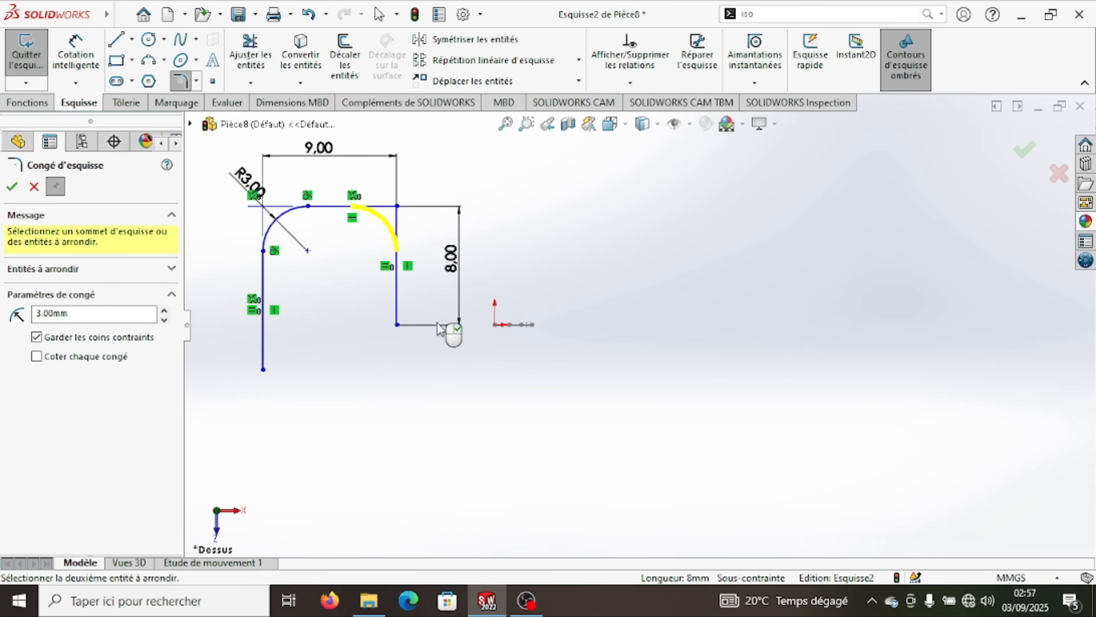
pyautogui.click(16, 188)
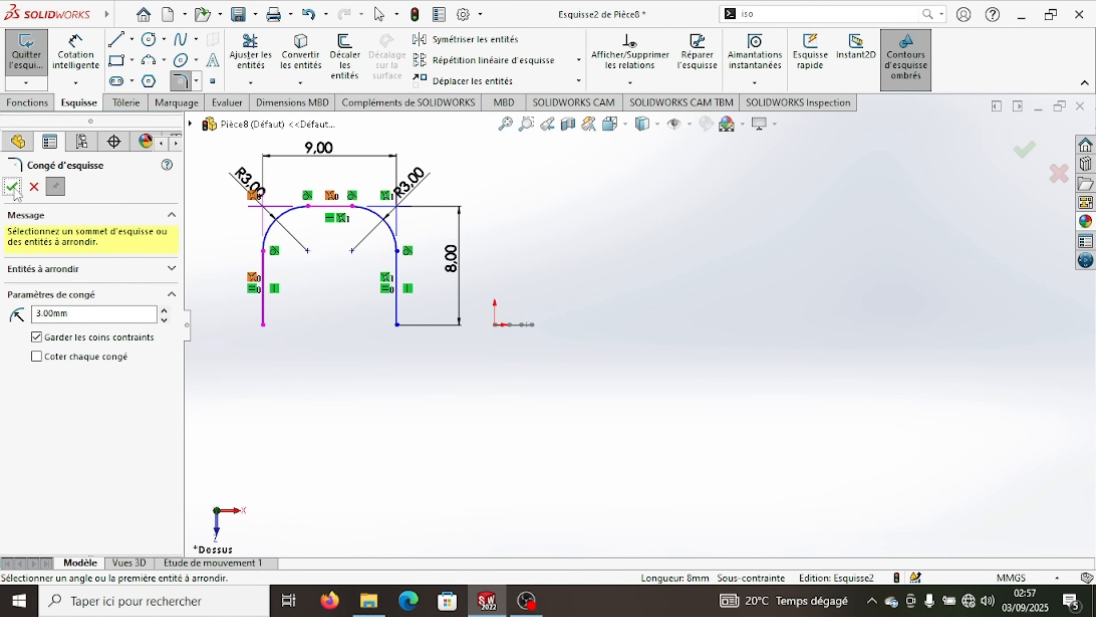
pyautogui.click(12, 187)
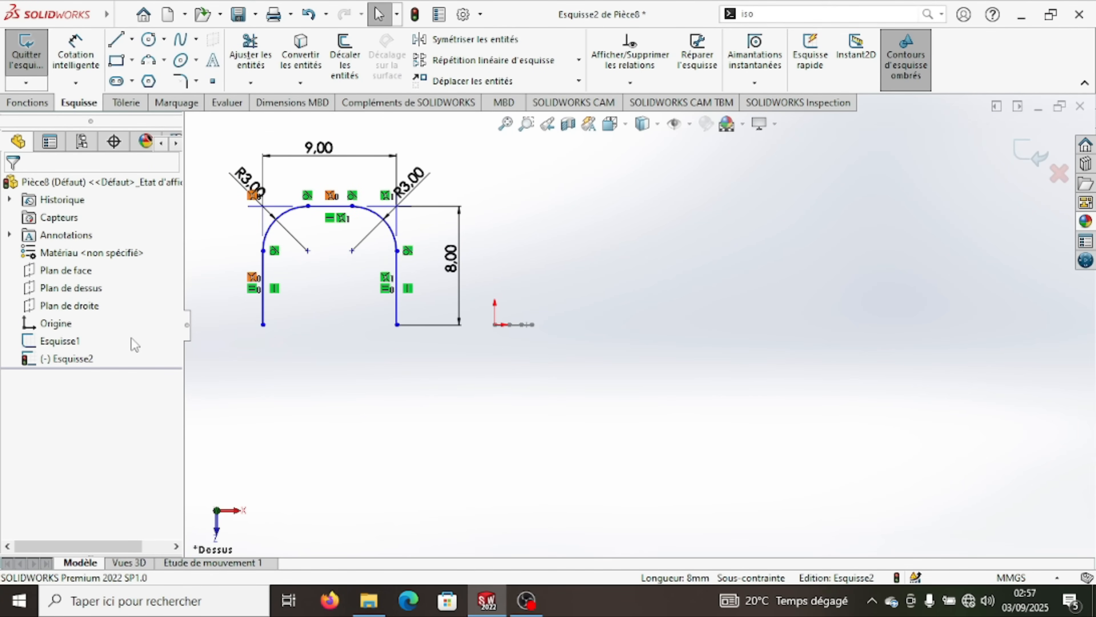
# - Make the lower endpoint of the right leg coincident with the origin and exit the sketch
pyautogui.press('f')
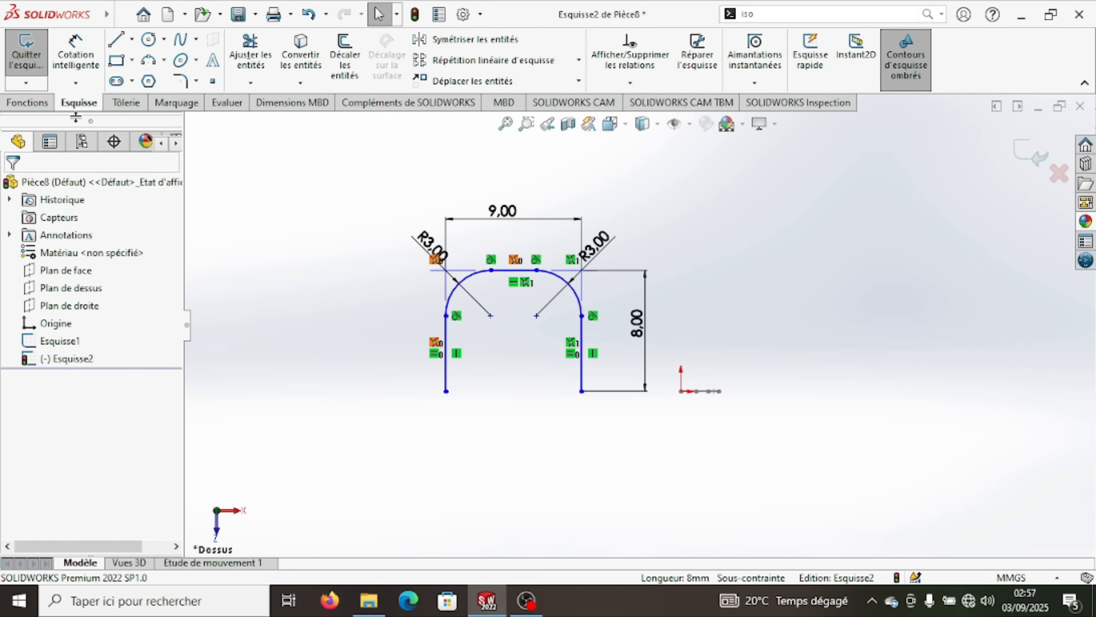
pyautogui.click(582, 392)
pyautogui.keyDown('ctrl'); pyautogui.click(681, 392); pyautogui.keyUp('ctrl')
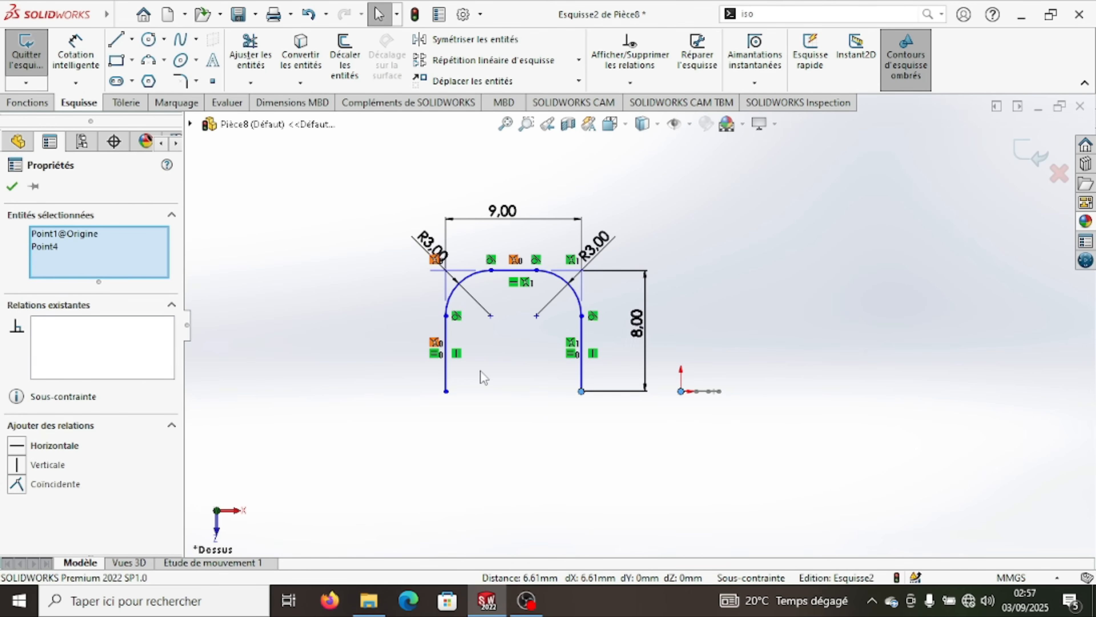
pyautogui.click(59, 485)
pyautogui.click(12, 186)
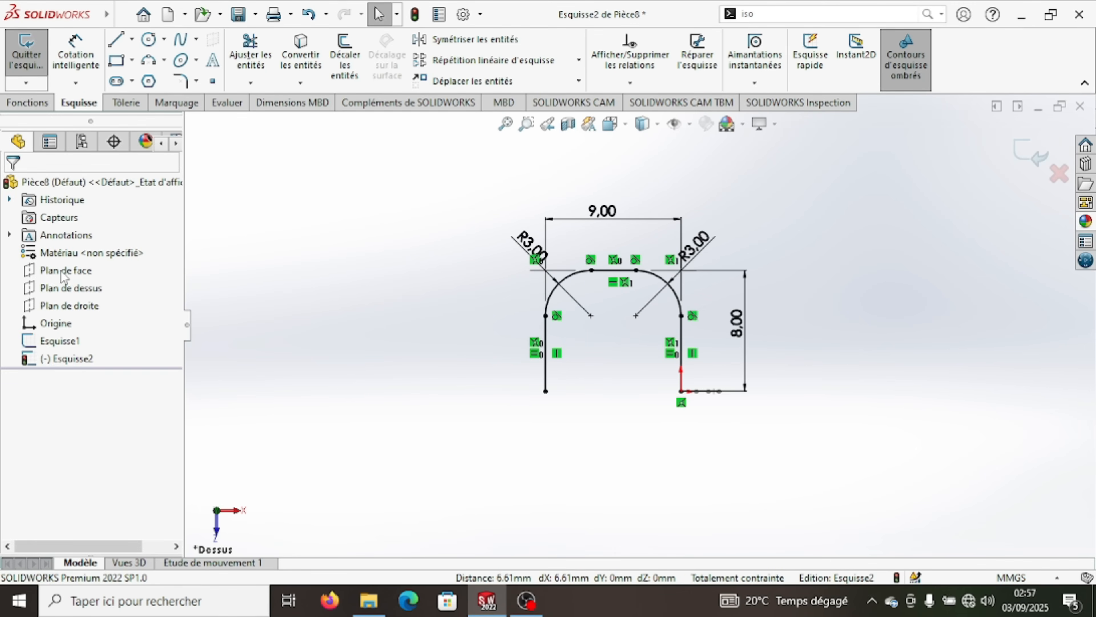
pyautogui.scroll(3, 708, 350)
pyautogui.scroll(-5, 688, 316)
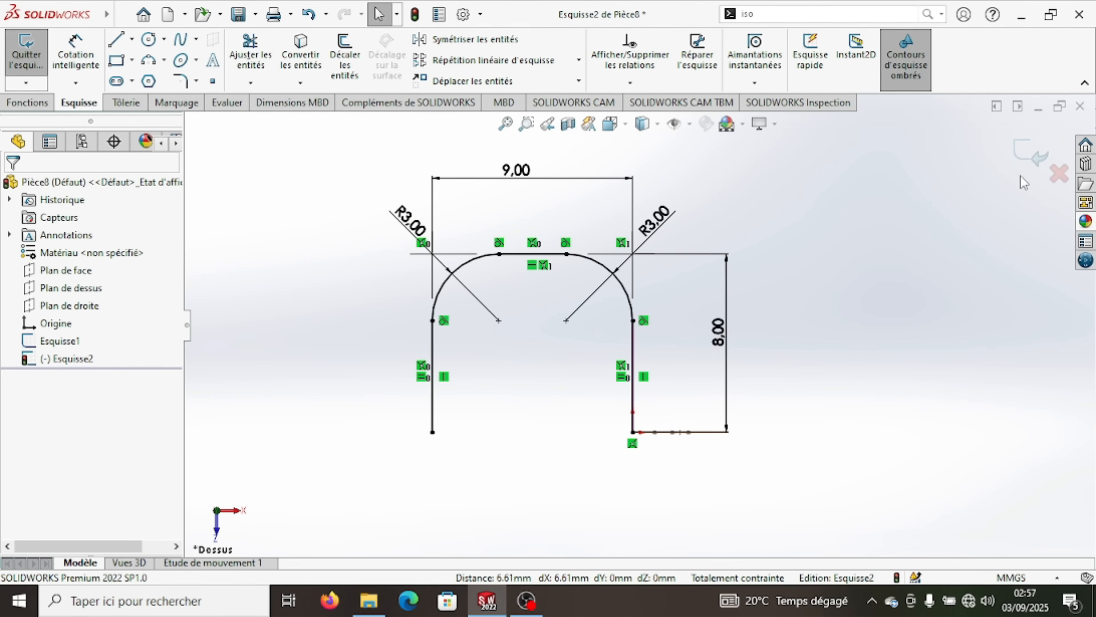
pyautogui.click(1030, 164)
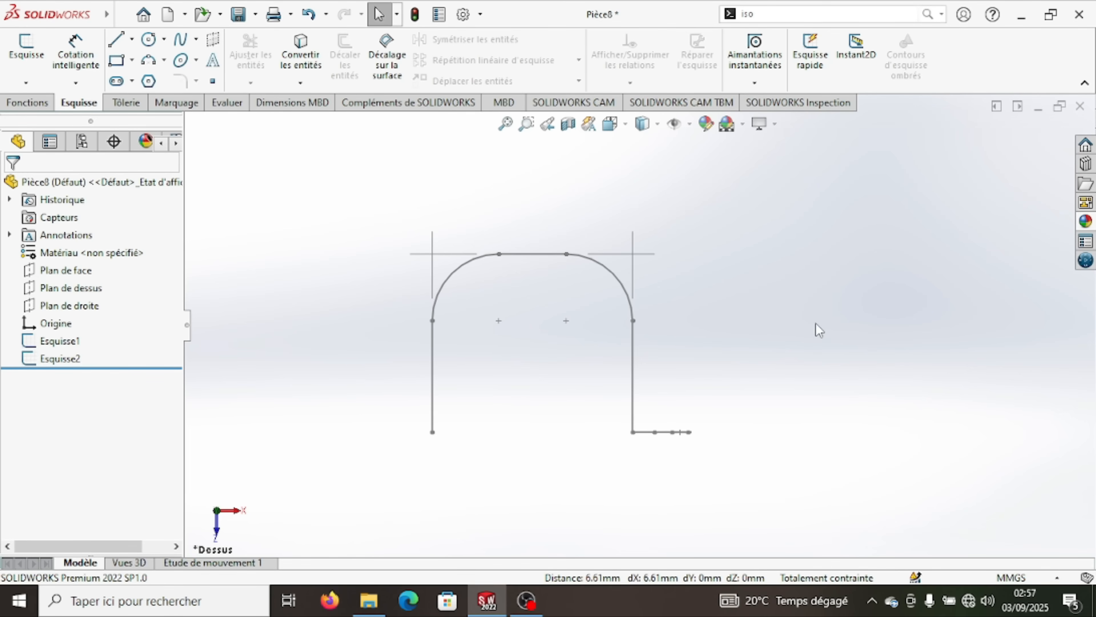
# - Start a swept flange in isometric view with Esquisse1 as the profile and Esquisse2 as the path
pyautogui.click(124, 105)
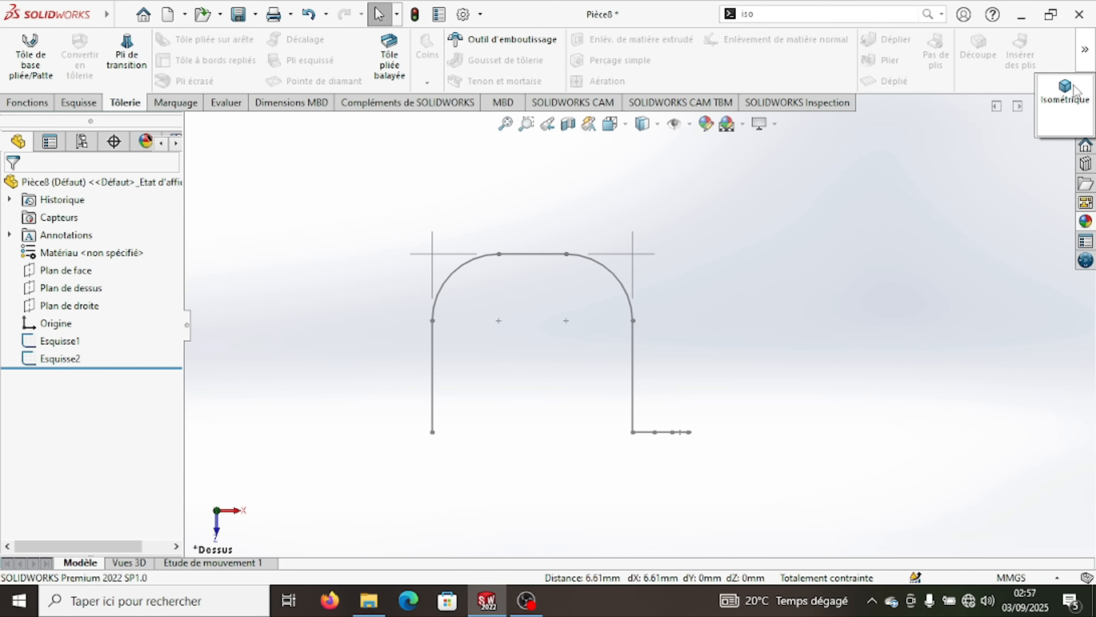
pyautogui.hotkey('ctrl', '7')
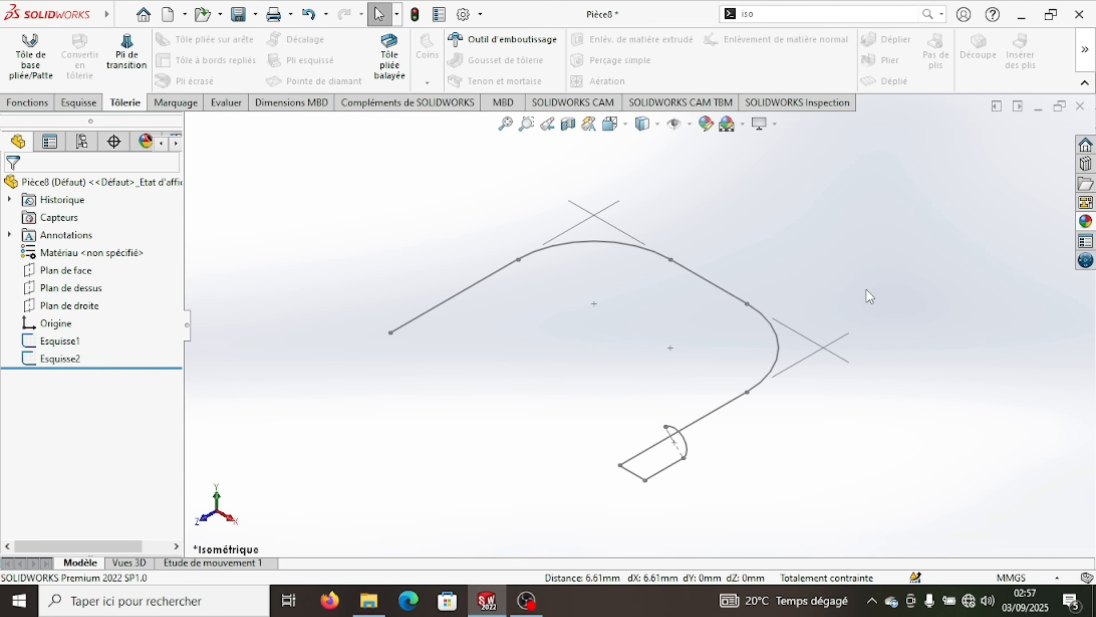
pyautogui.click(389, 57)
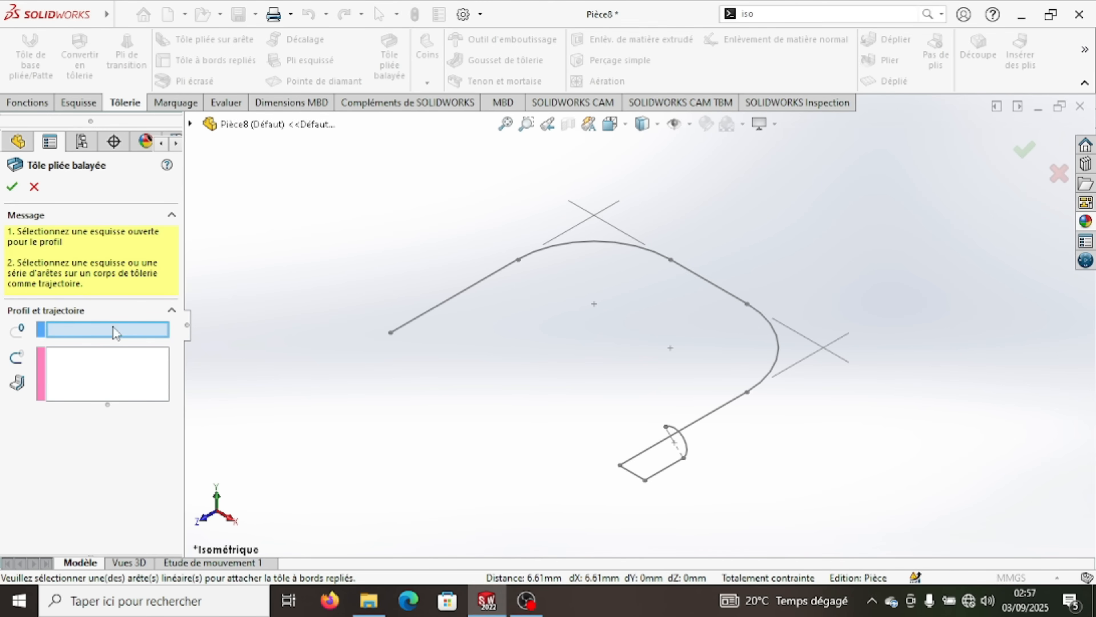
pyautogui.click(670, 466)
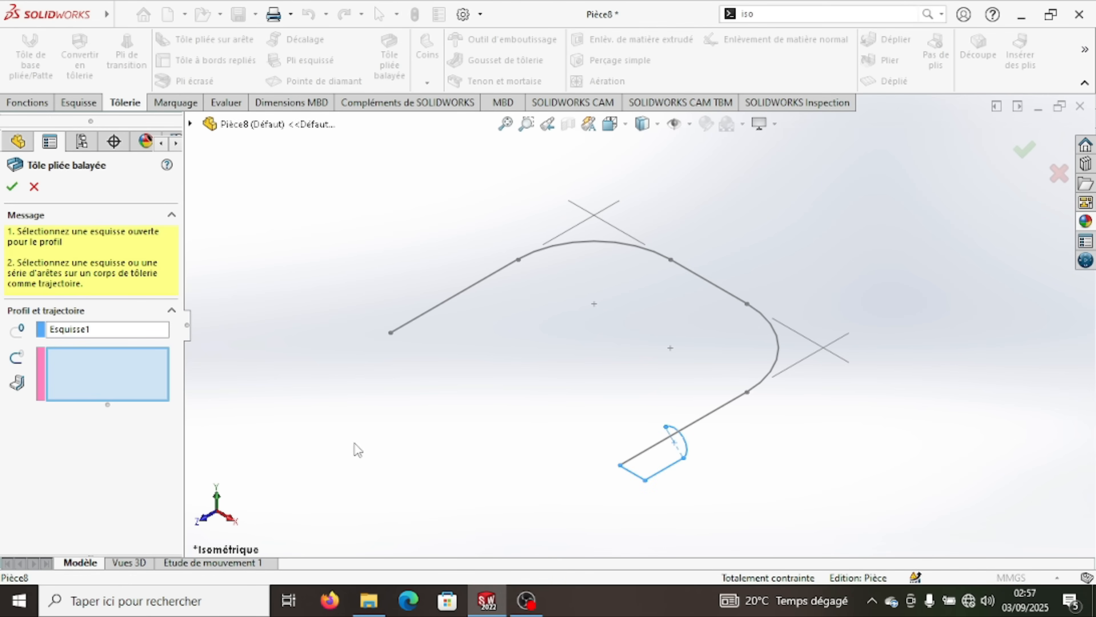
pyautogui.click(712, 414)
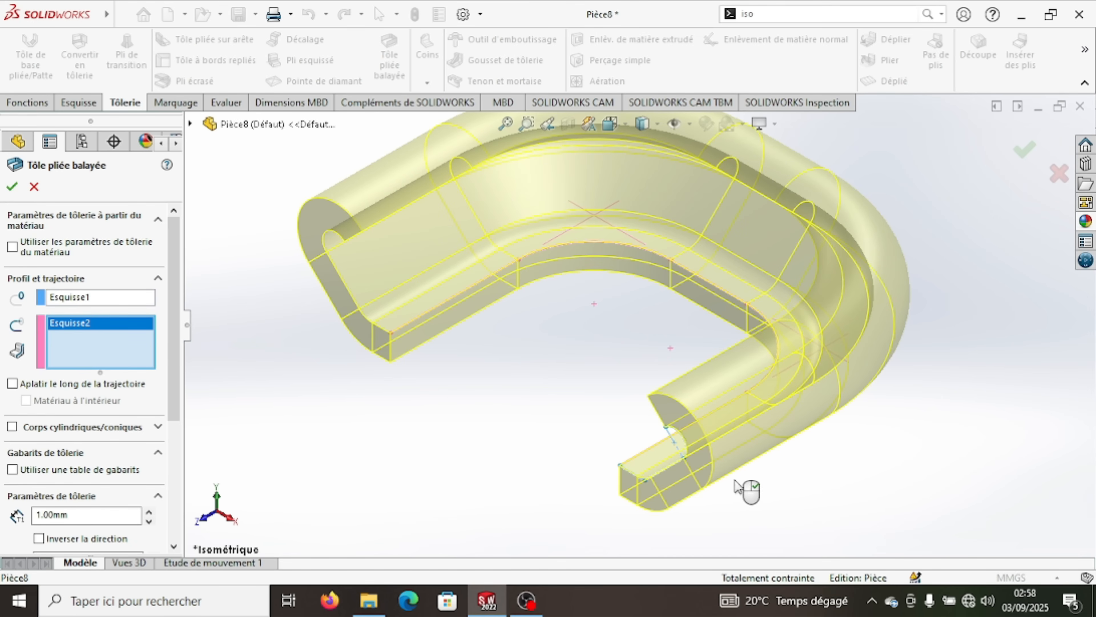
# - Set the sheet metal thickness of the swept flange to 0.15 mm
pyautogui.moveTo(173, 345); pyautogui.dragTo(171, 427)
pyautogui.moveTo(88, 376); pyautogui.dragTo(2, 377)
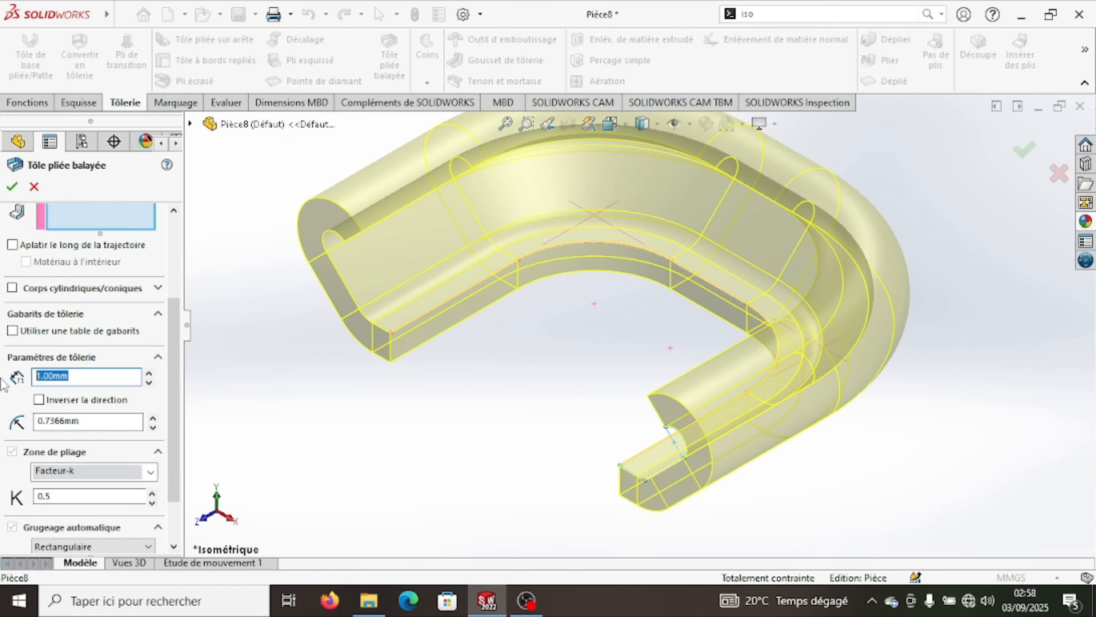
pyautogui.write('0,15')
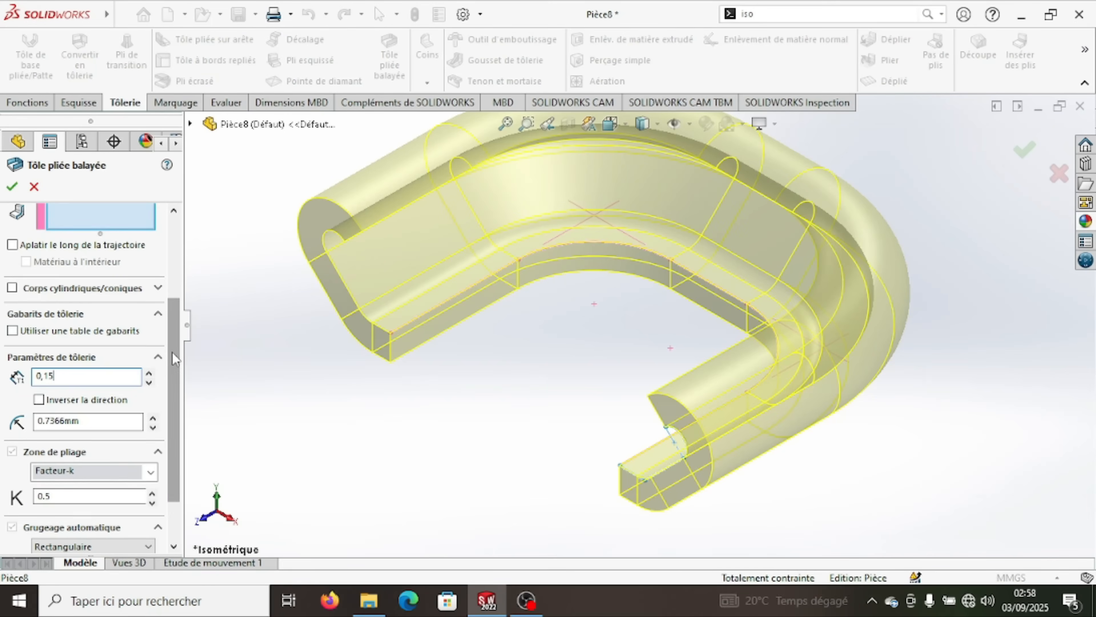
# - Change the bend calculation from K-factor to bend allowance (Zone de pliage) with a value of 0.15 mm and create the swept flange
pyautogui.moveTo(174, 363); pyautogui.dragTo(175, 402)
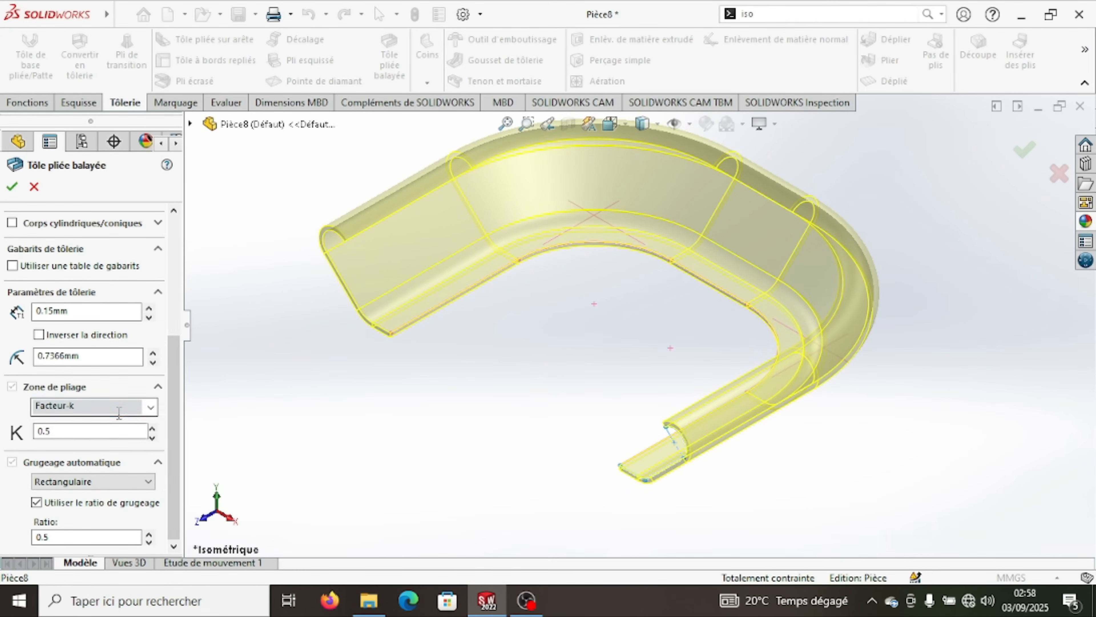
pyautogui.click(130, 408)
pyautogui.click(150, 407)
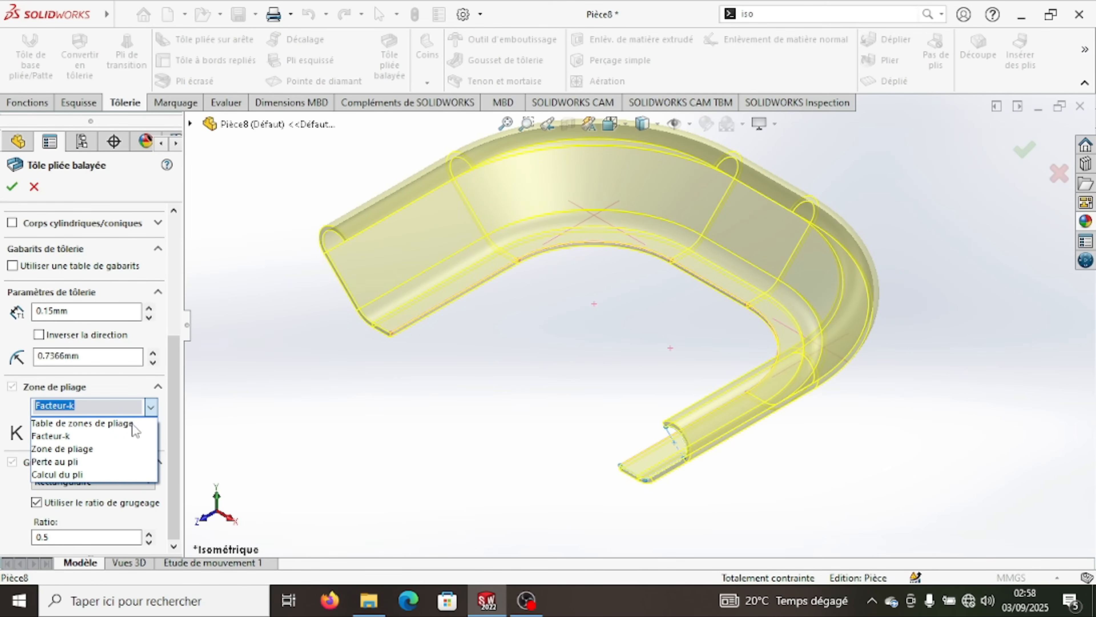
pyautogui.click(81, 449)
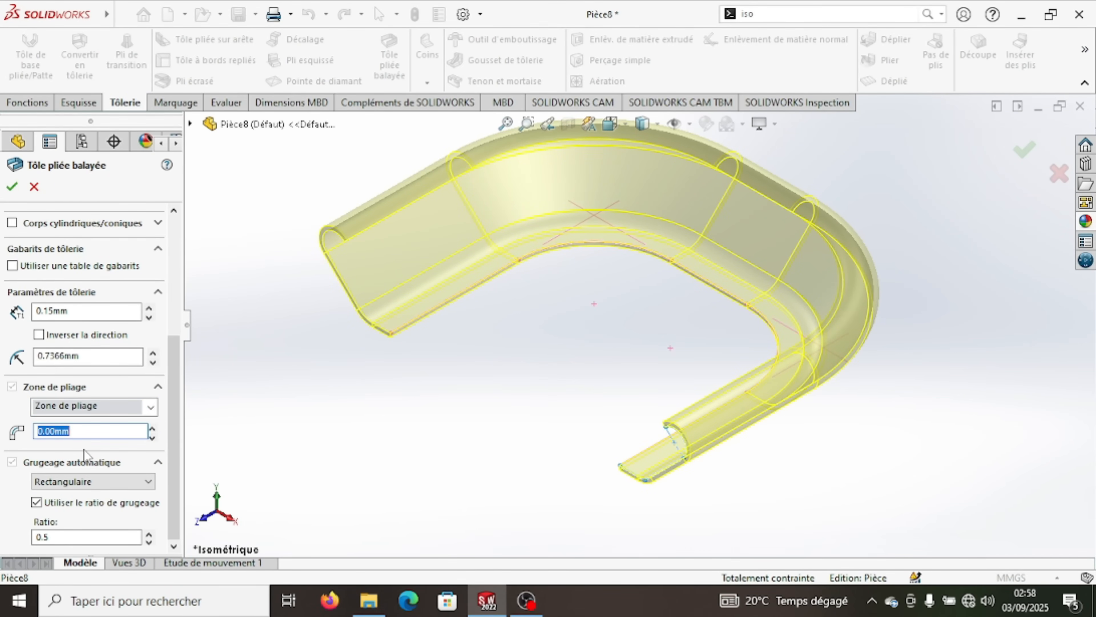
pyautogui.write('0,15')
pyautogui.click(12, 188)
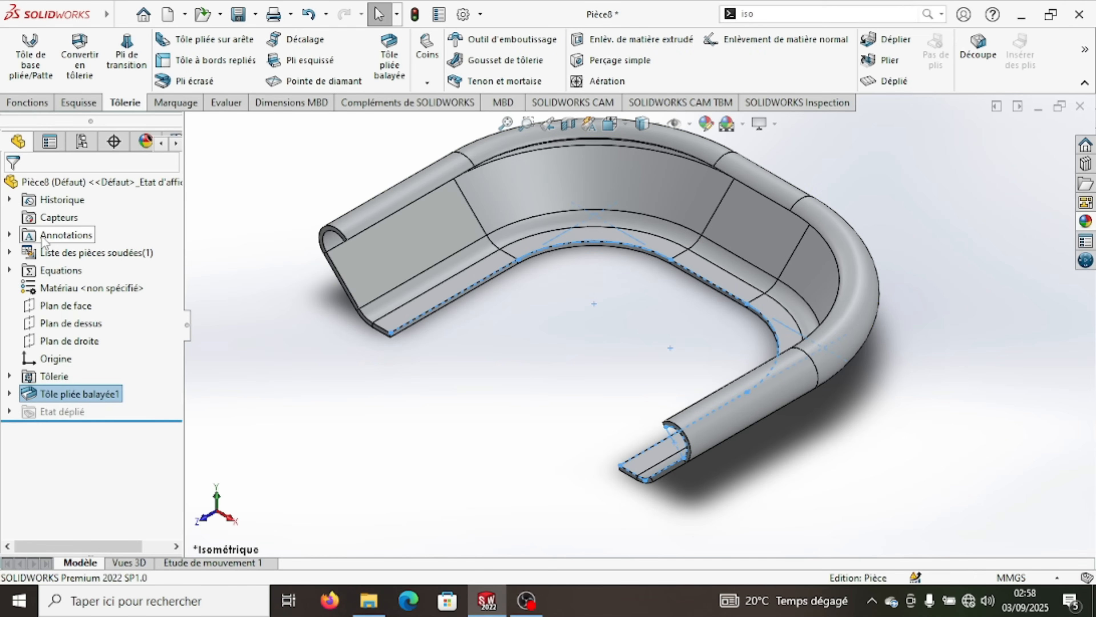
pyautogui.scroll(3, 584, 246)
pyautogui.scroll(-1, 585, 247)
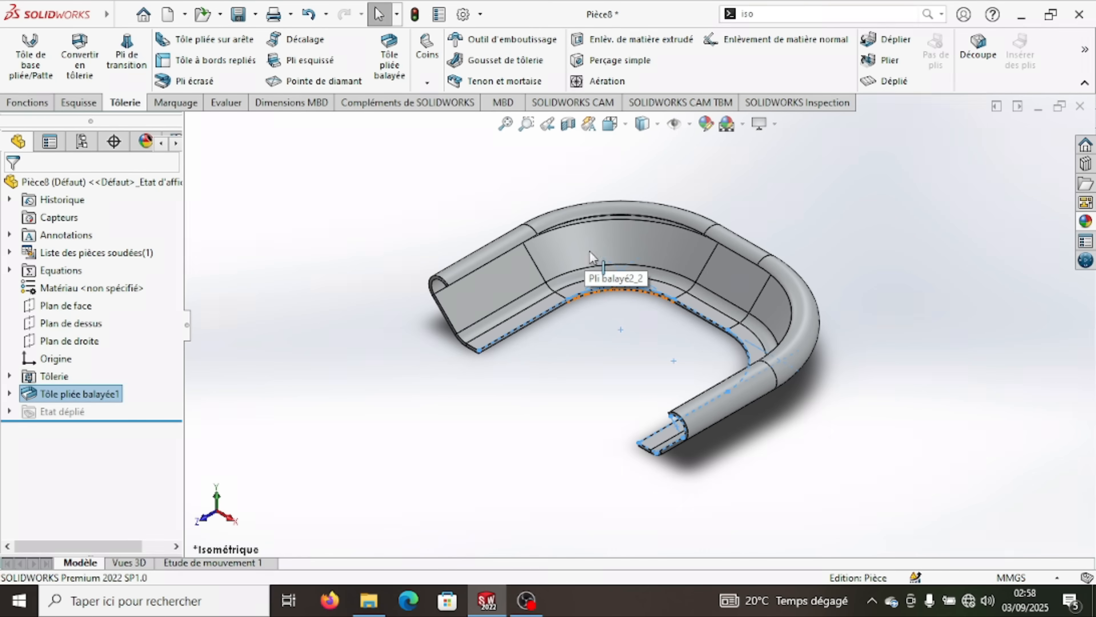
pyautogui.click(626, 342)
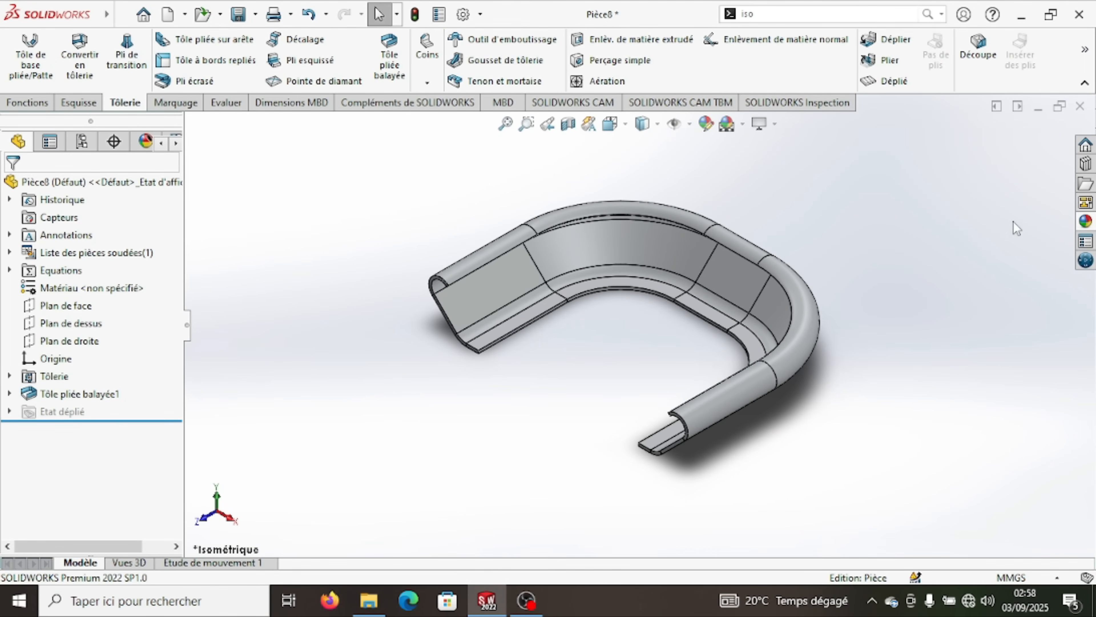
# - Give the whole part the aluminium poli metal appearance and color it yellow
pyautogui.click(1086, 224)
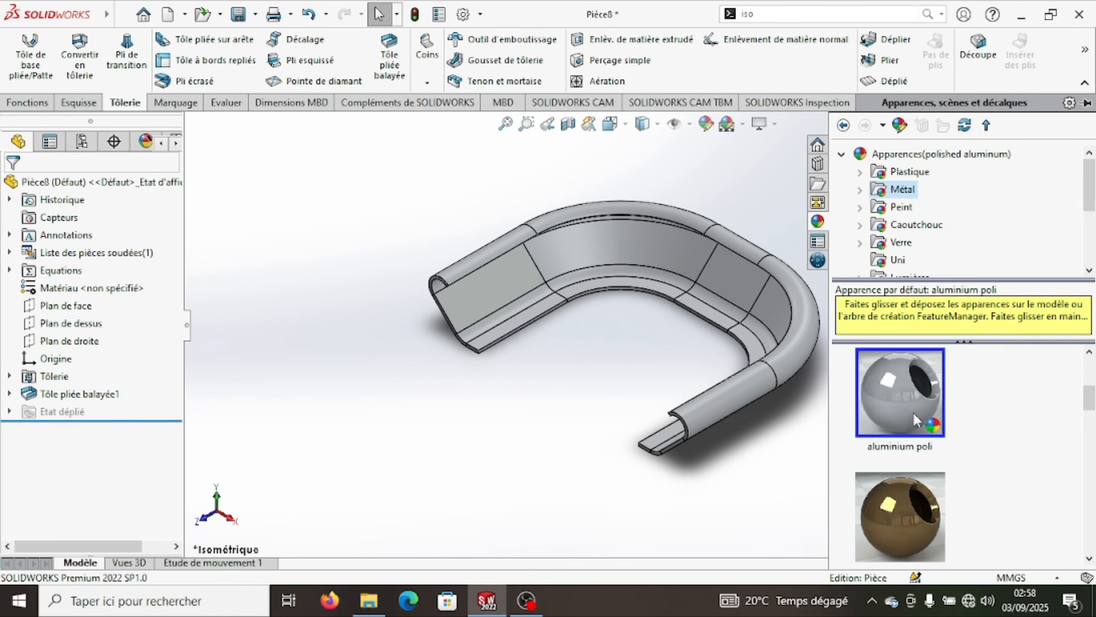
pyautogui.moveTo(914, 413)
pyautogui.scroll(-2, 914, 413)
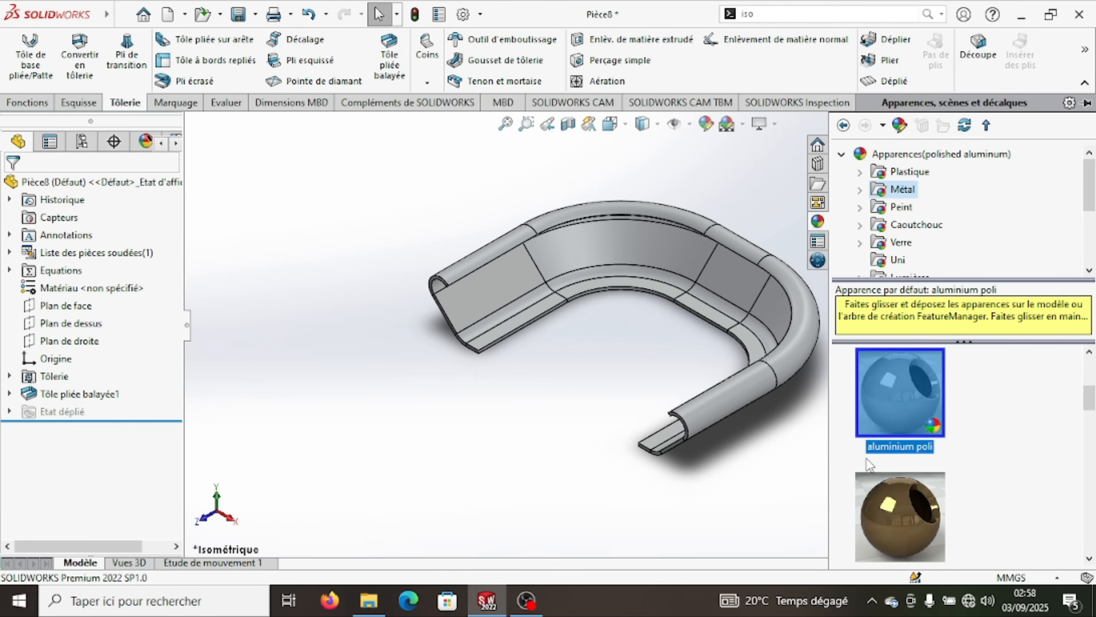
pyautogui.click(815, 417)
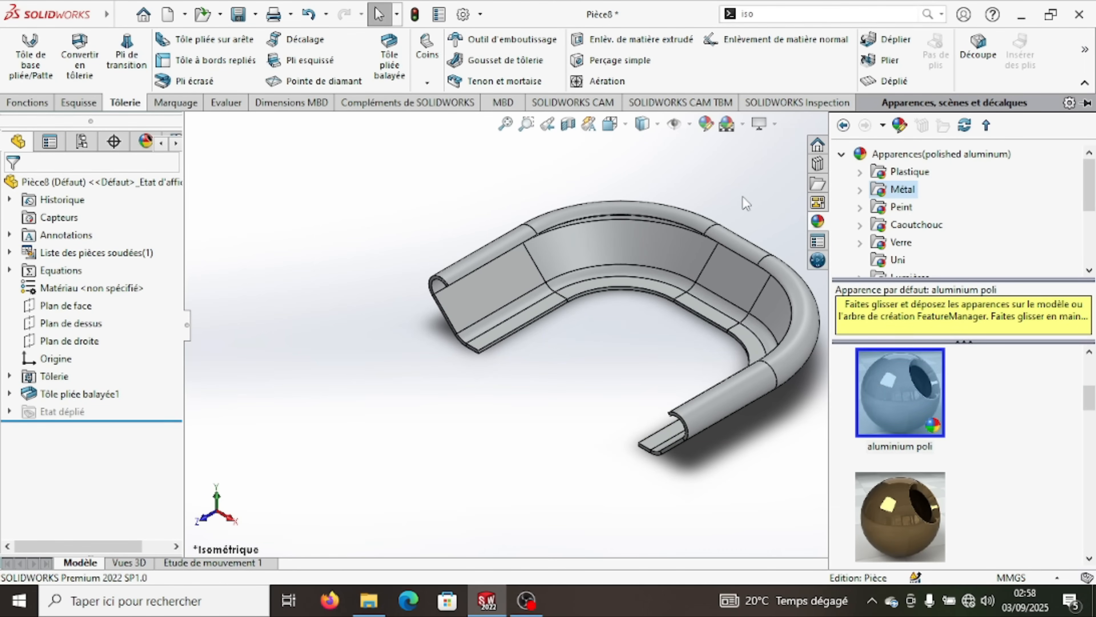
pyautogui.click(810, 218)
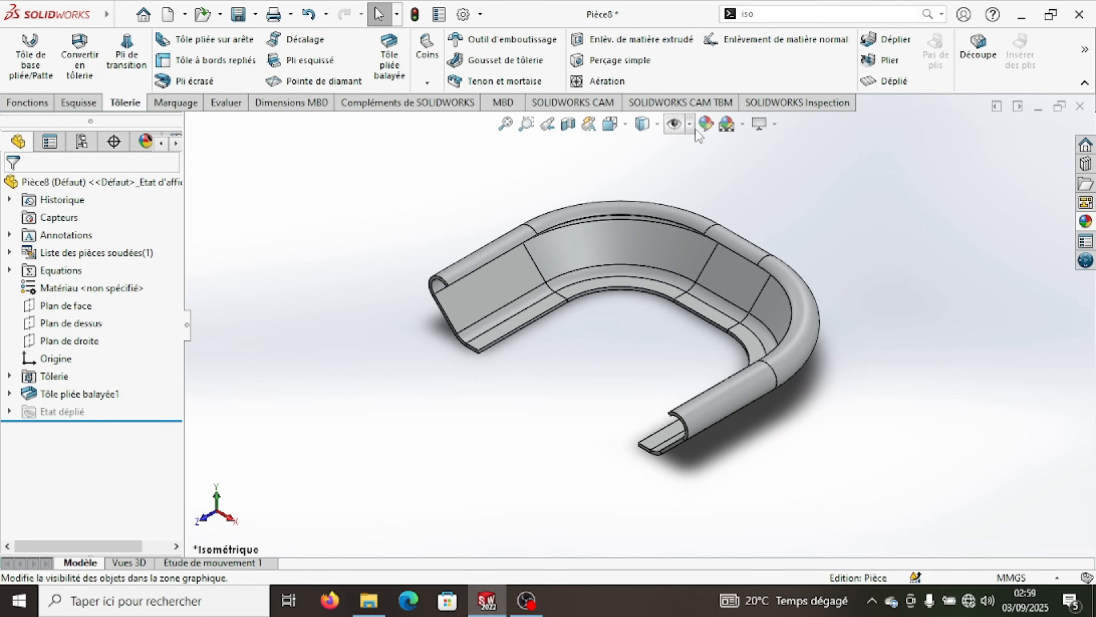
pyautogui.click(705, 123)
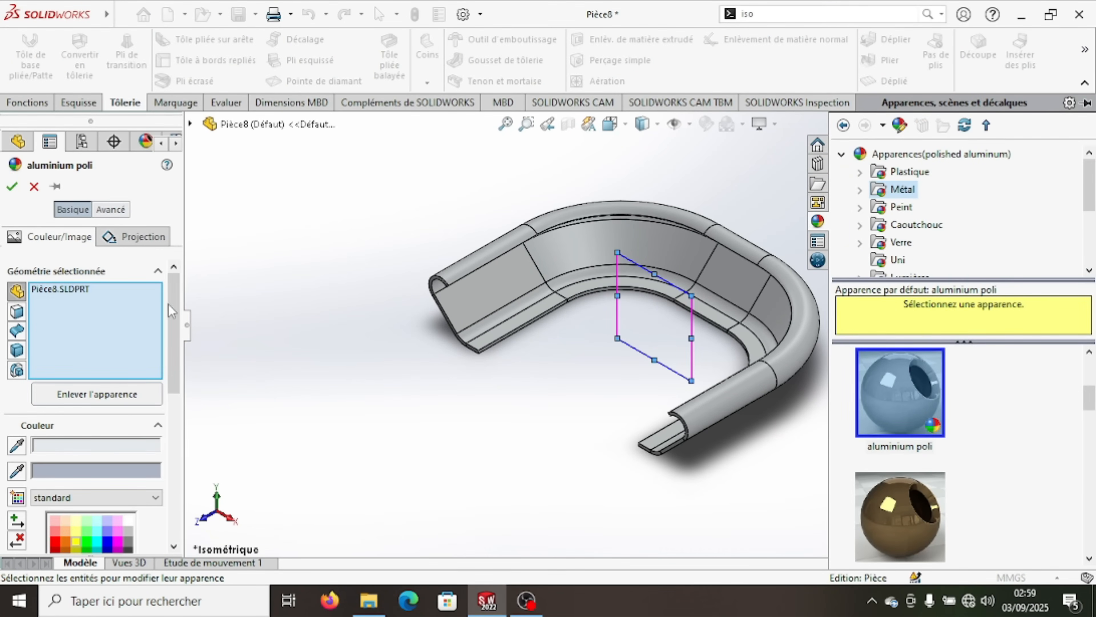
pyautogui.scroll(-3, 172, 310)
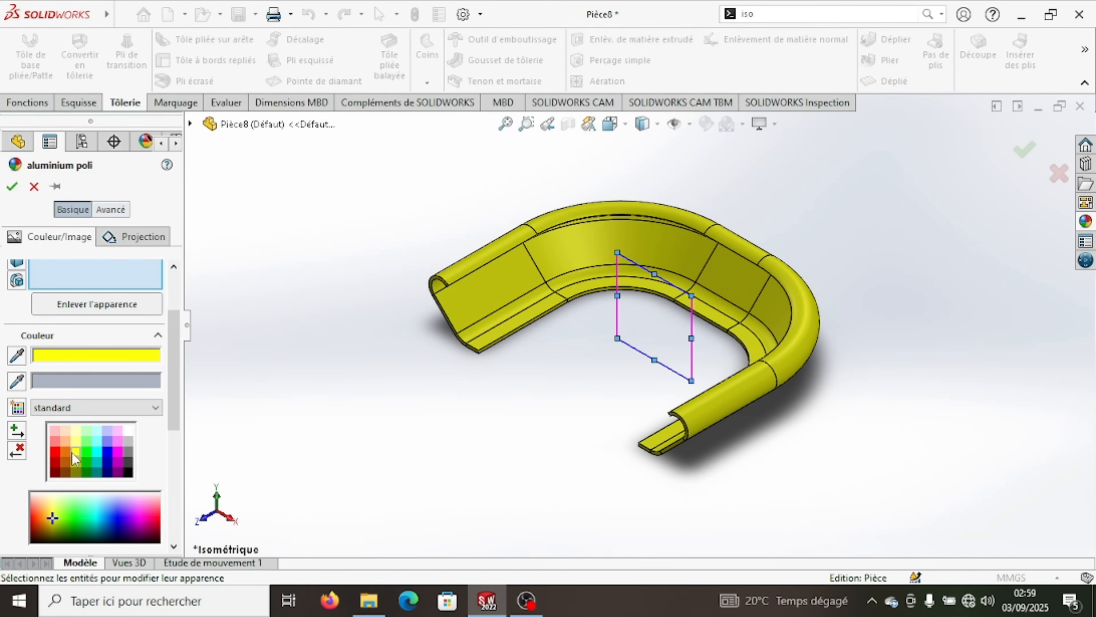
pyautogui.click(12, 187)
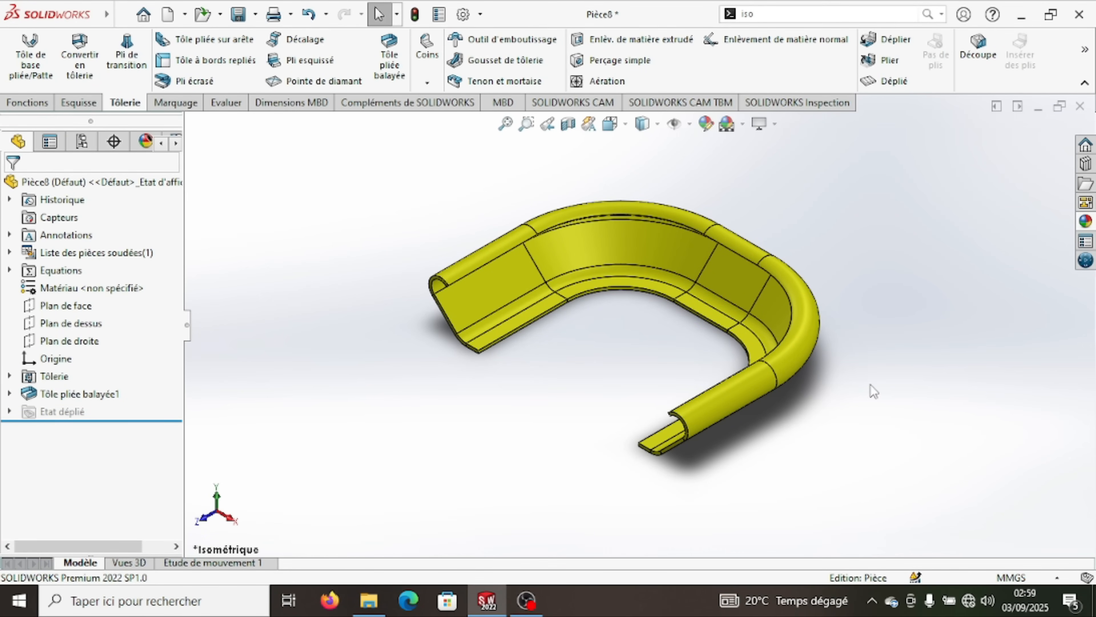
# - Flatten the swept flange, examine the flat pattern from an oblique angle and in isometric view, and return to the folded state
pyautogui.moveTo(662, 346); pyautogui.dragTo(653, 290, button='middle')
pyautogui.click(1079, 56)
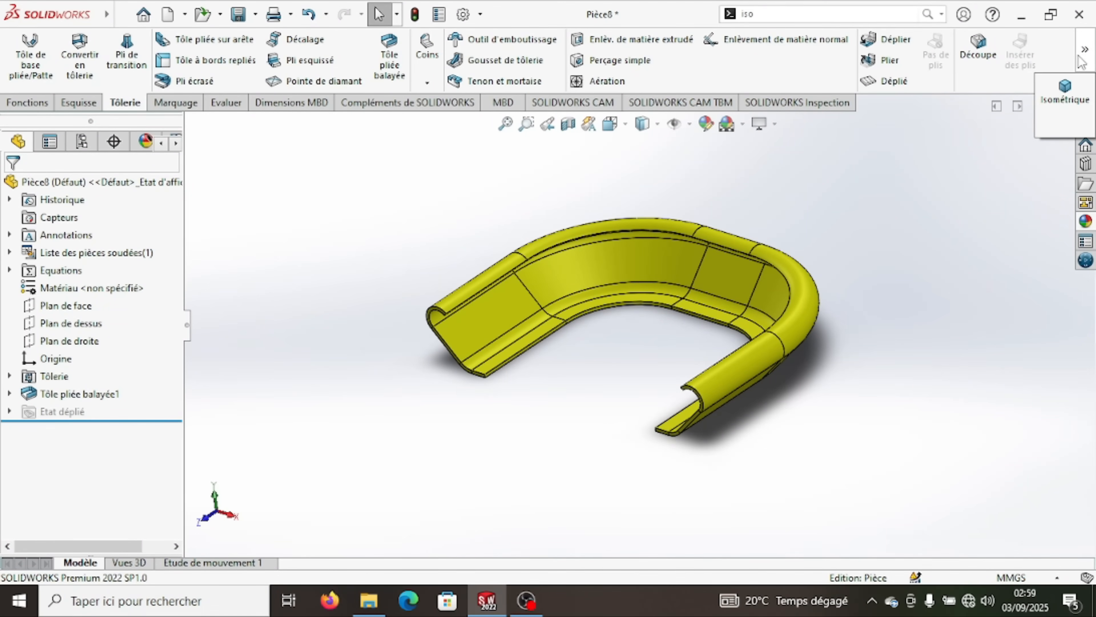
pyautogui.click(1074, 100)
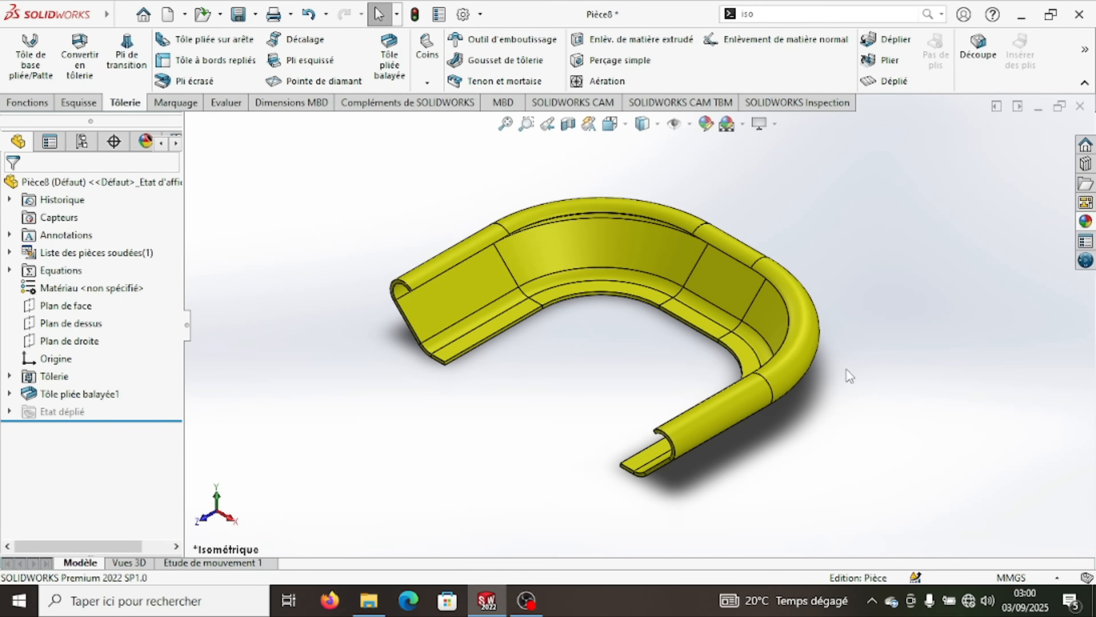
pyautogui.click(889, 83)
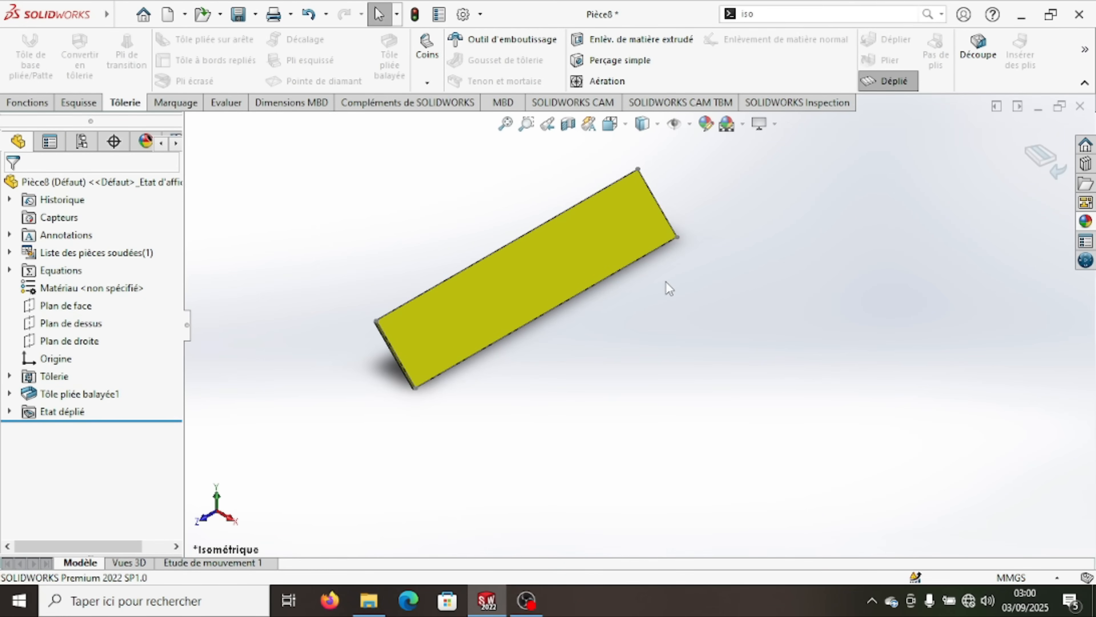
pyautogui.moveTo(574, 271); pyautogui.dragTo(504, 416, button='middle')
pyautogui.click(1083, 52)
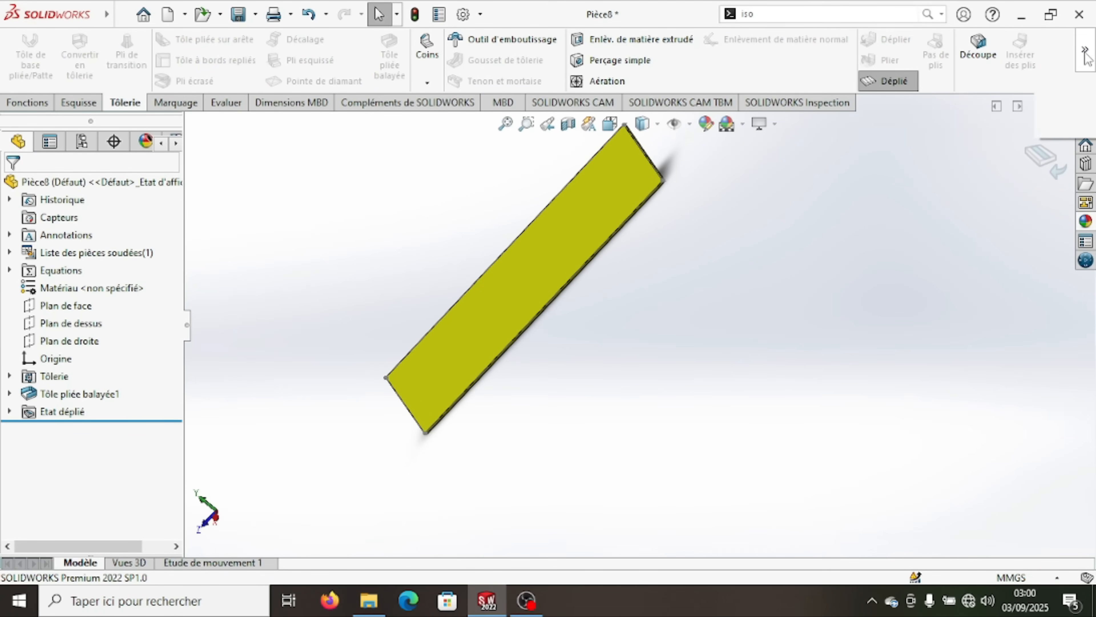
pyautogui.click(1053, 92)
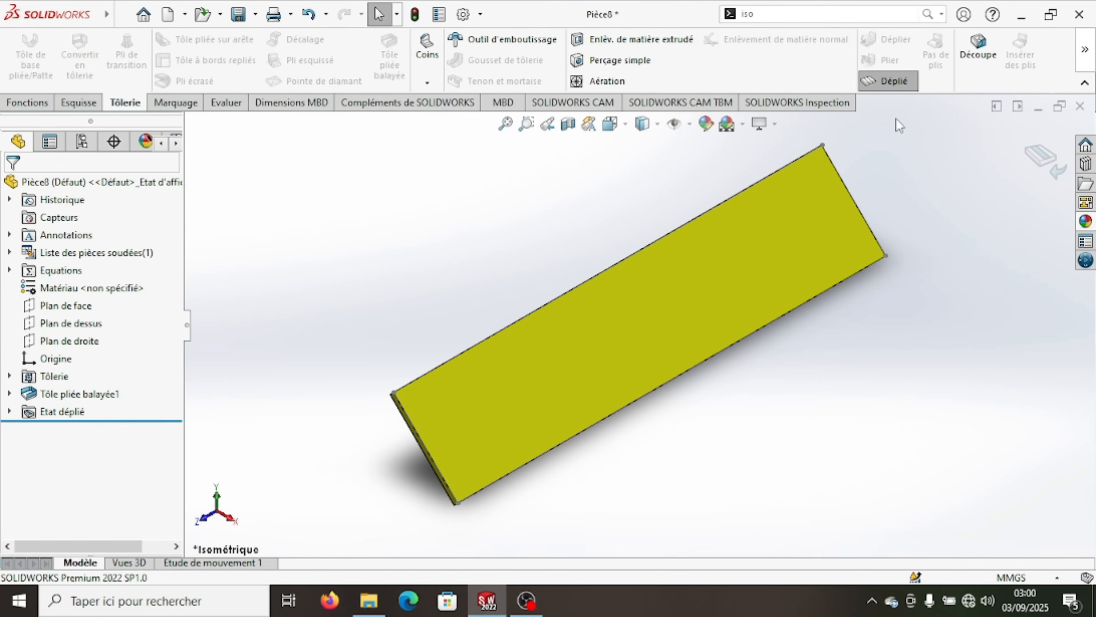
pyautogui.click(893, 82)
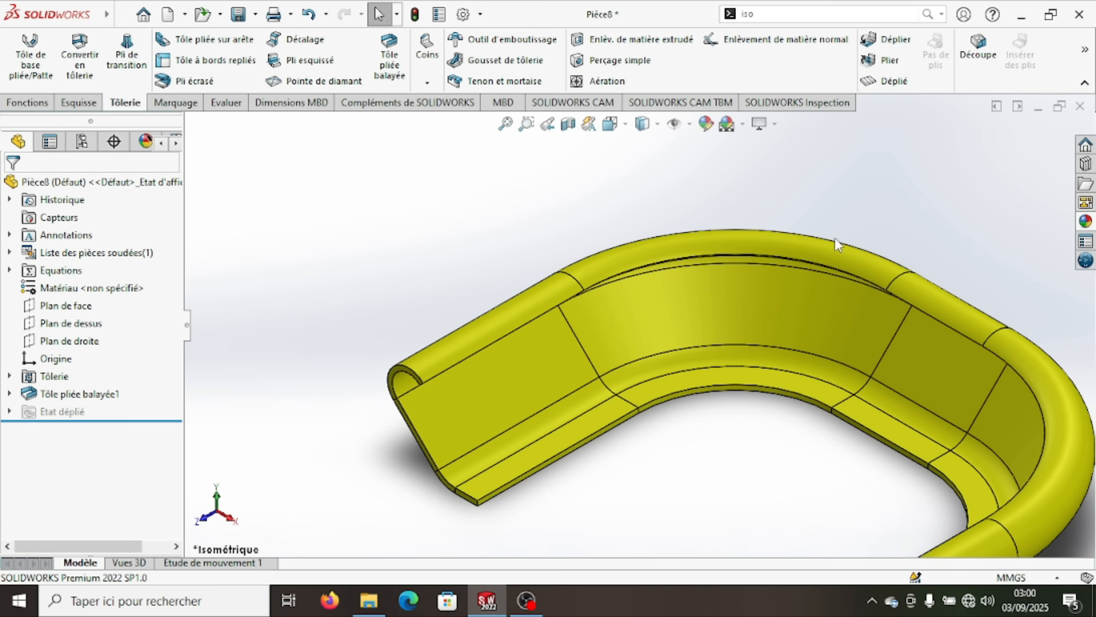
# - Show the flat pattern once more, refold the part and inspect its shape, ending in the isometric view
pyautogui.scroll(6, 834, 242)
pyautogui.scroll(-2, 700, 326)
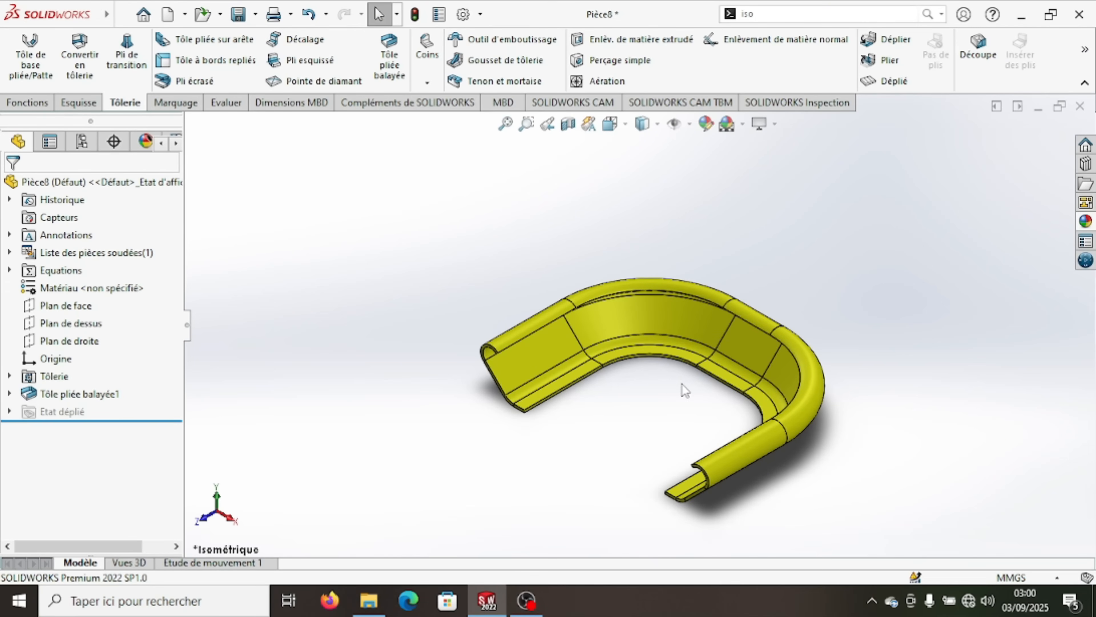
pyautogui.scroll(2, 681, 383)
pyautogui.scroll(-2, 675, 371)
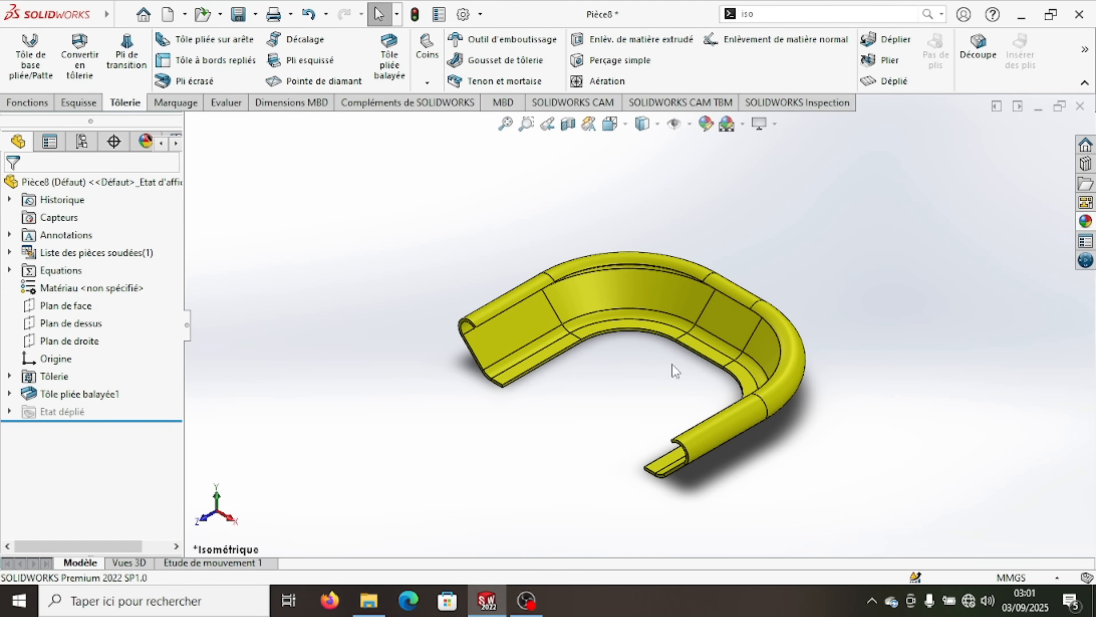
pyautogui.click(890, 81)
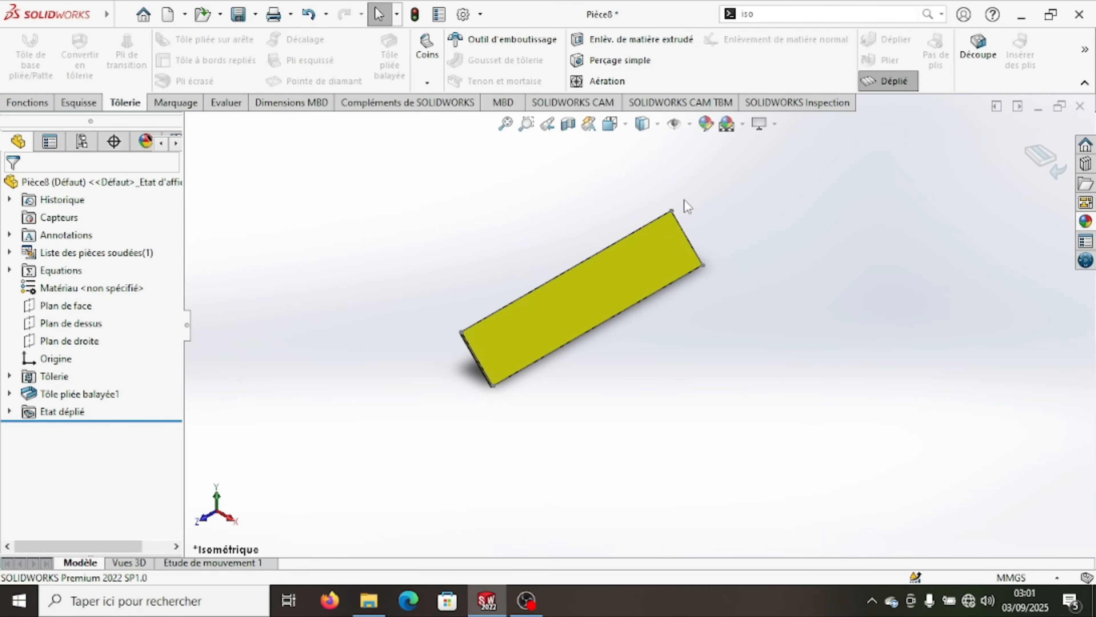
pyautogui.click(891, 80)
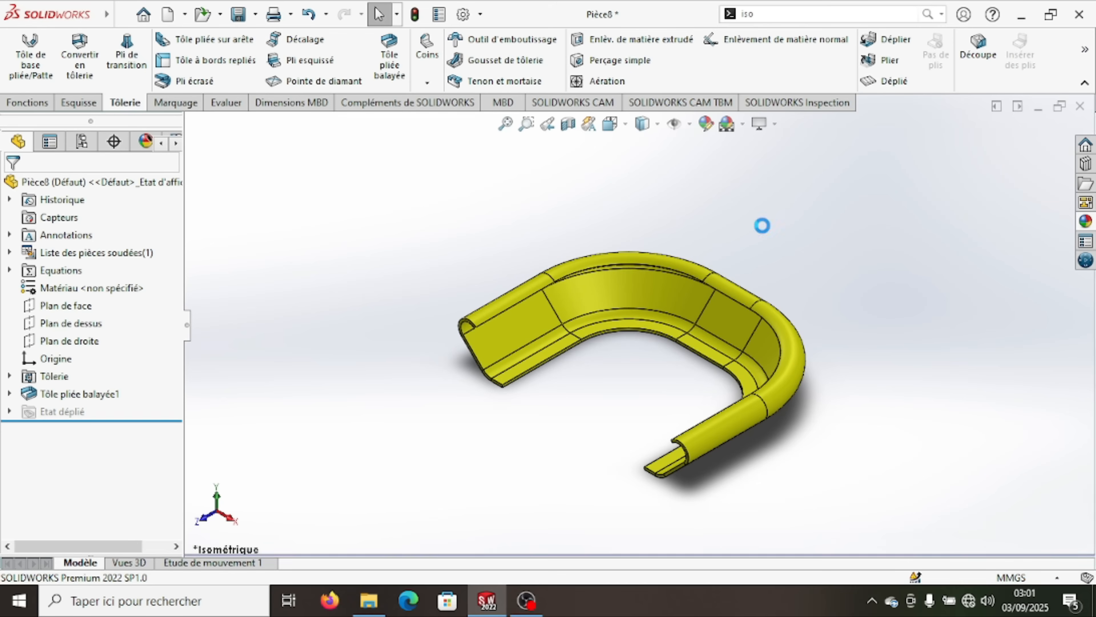
pyautogui.scroll(2, 692, 334)
pyautogui.scroll(-2, 635, 336)
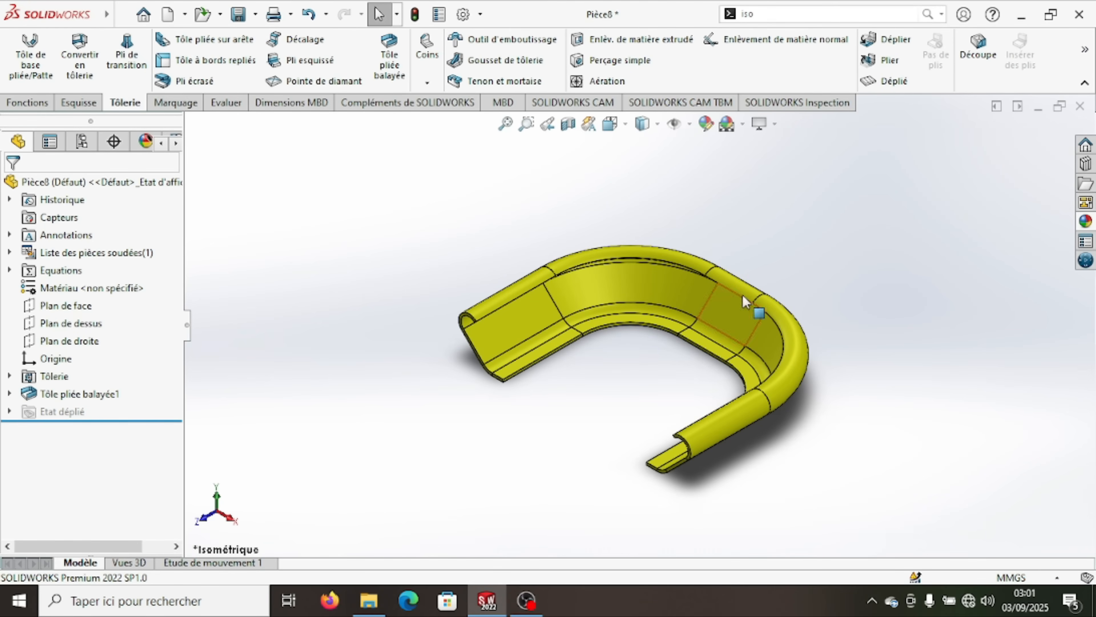
pyautogui.moveTo(613, 375); pyautogui.dragTo(625, 351, button='middle')
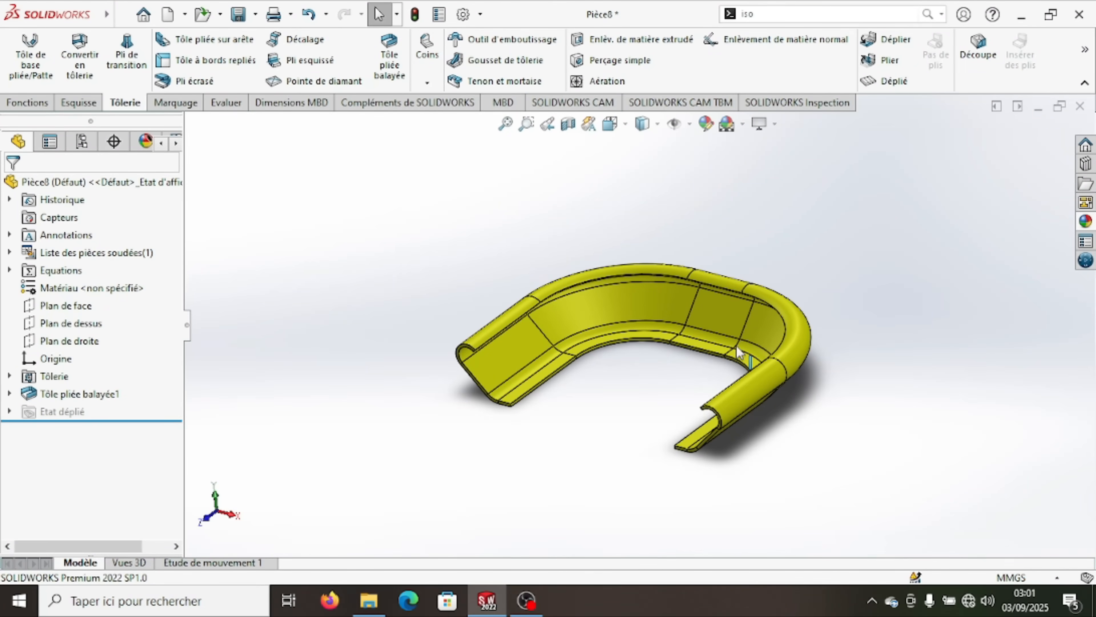
pyautogui.click(1093, 62)
pyautogui.click(1064, 92)
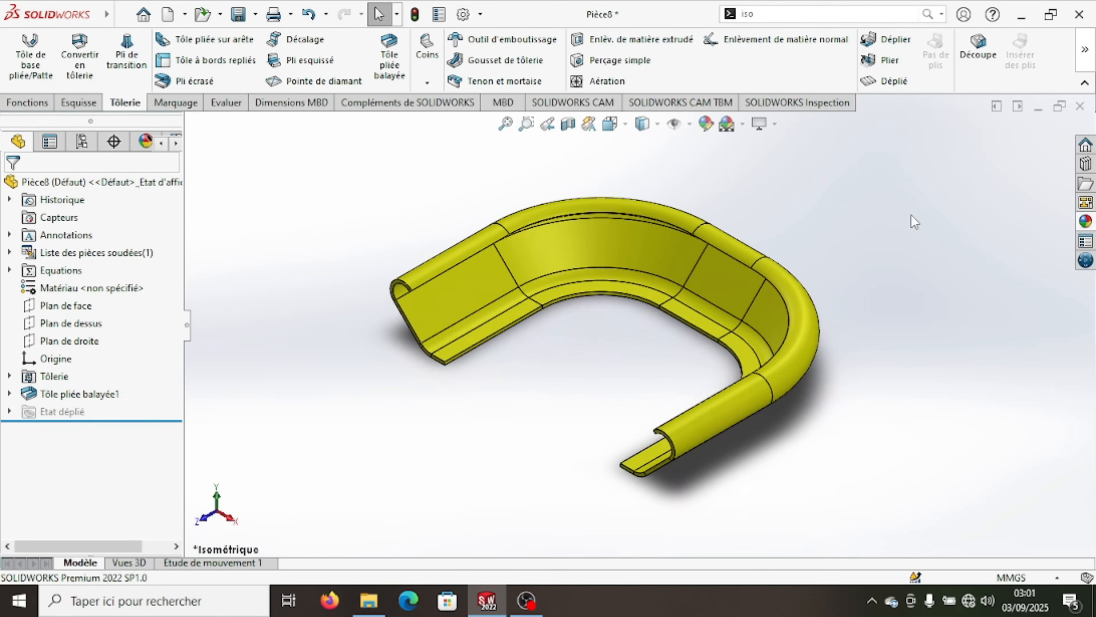